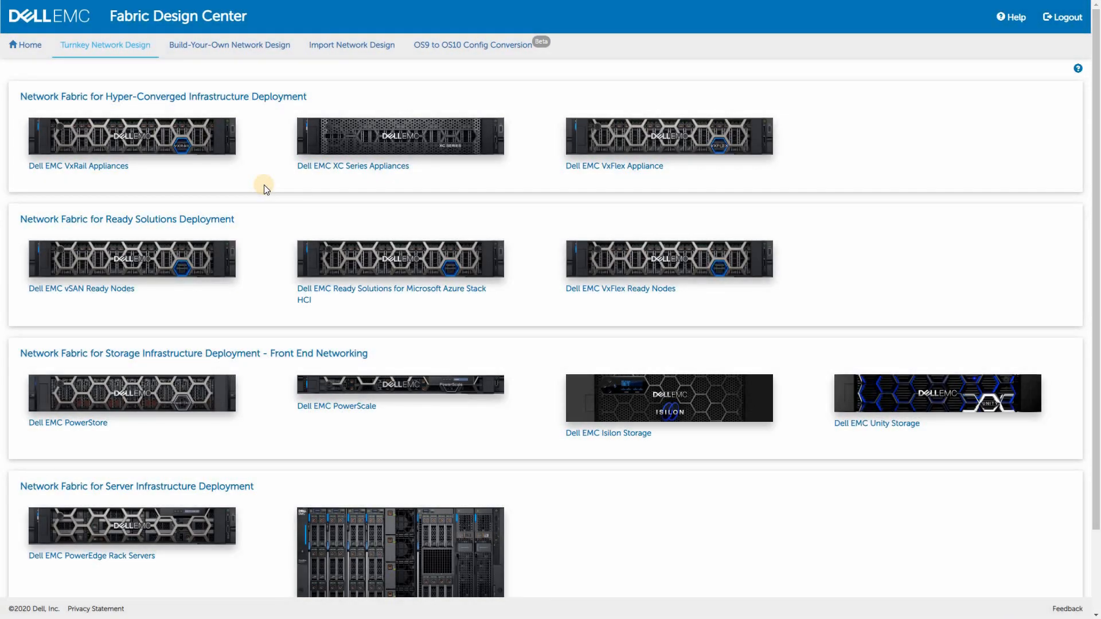
Start a turnkey network design for Dell EMC vSAN Ready Nodes and name the network fabric DC01-fabric
left_click(170, 264)
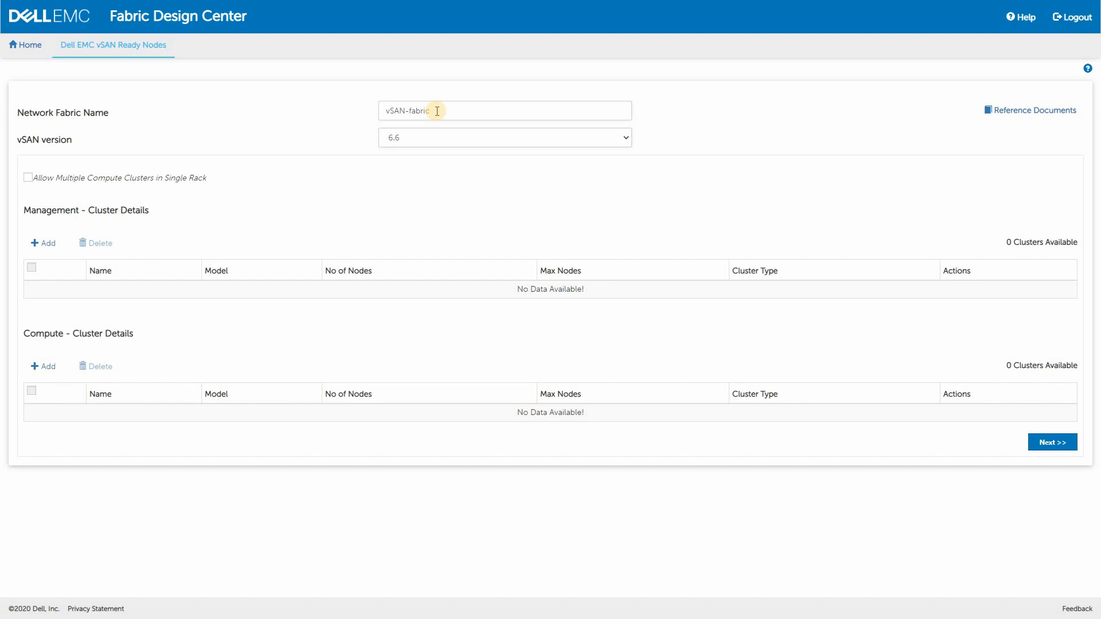
double_click(395, 111)
type("DC01")
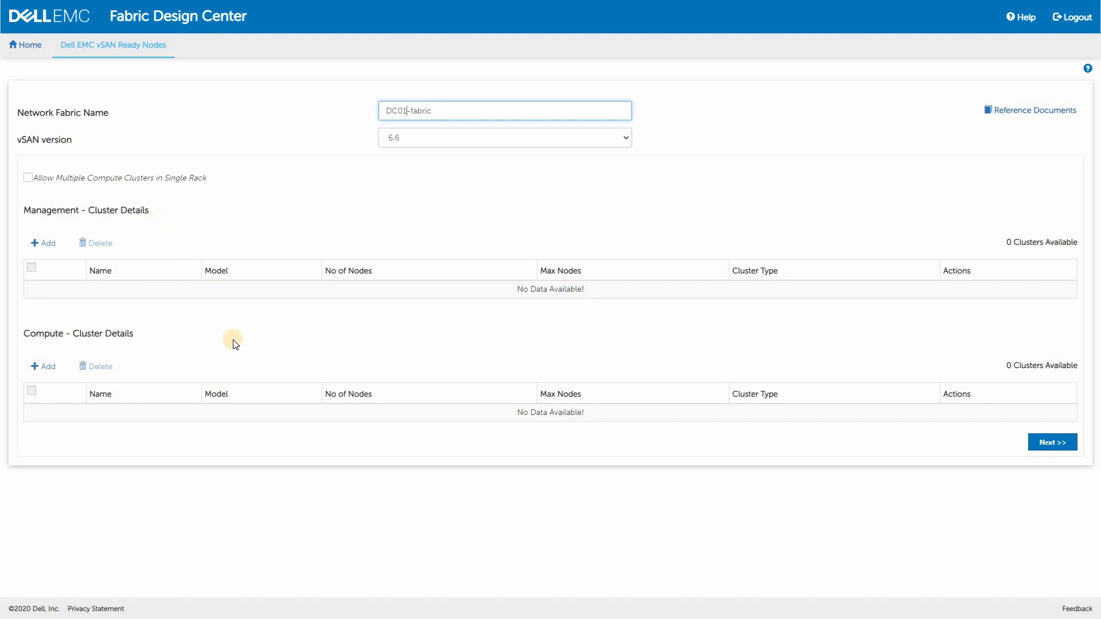
Add a compute cluster named vSAN_DC01 and choose R640 as its appliance model
left_click(46, 367)
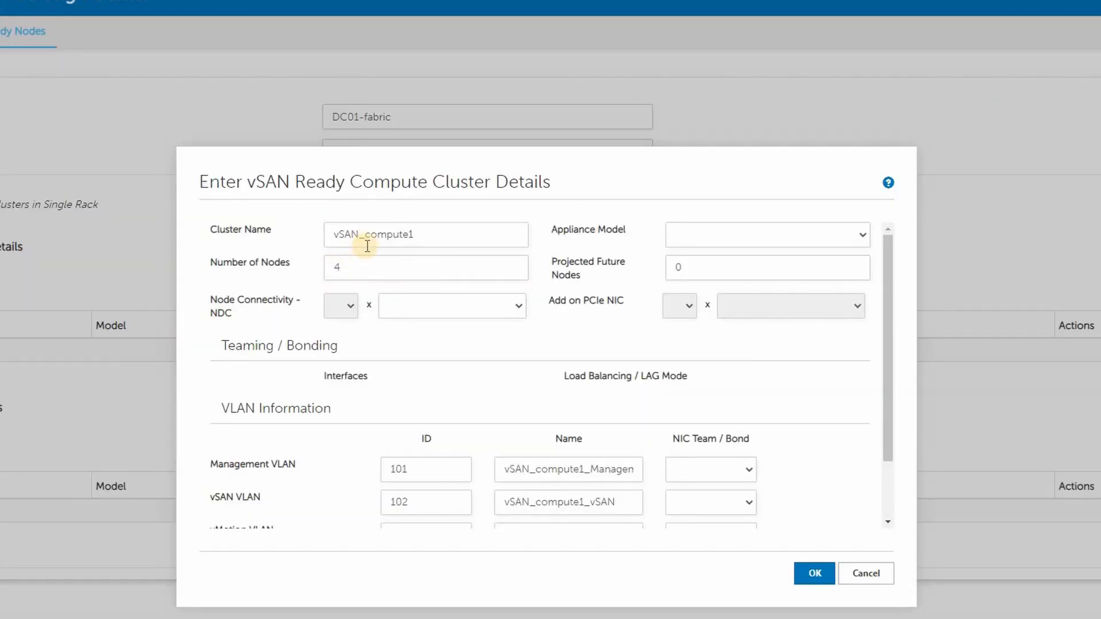
double_click(384, 238)
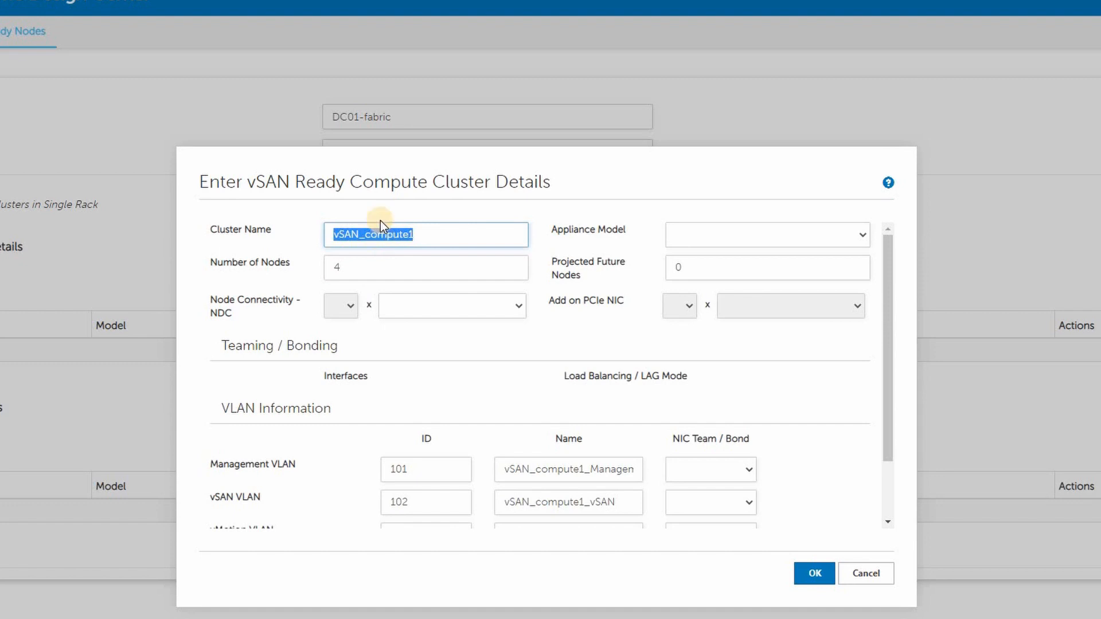
type("vSAN_DC01")
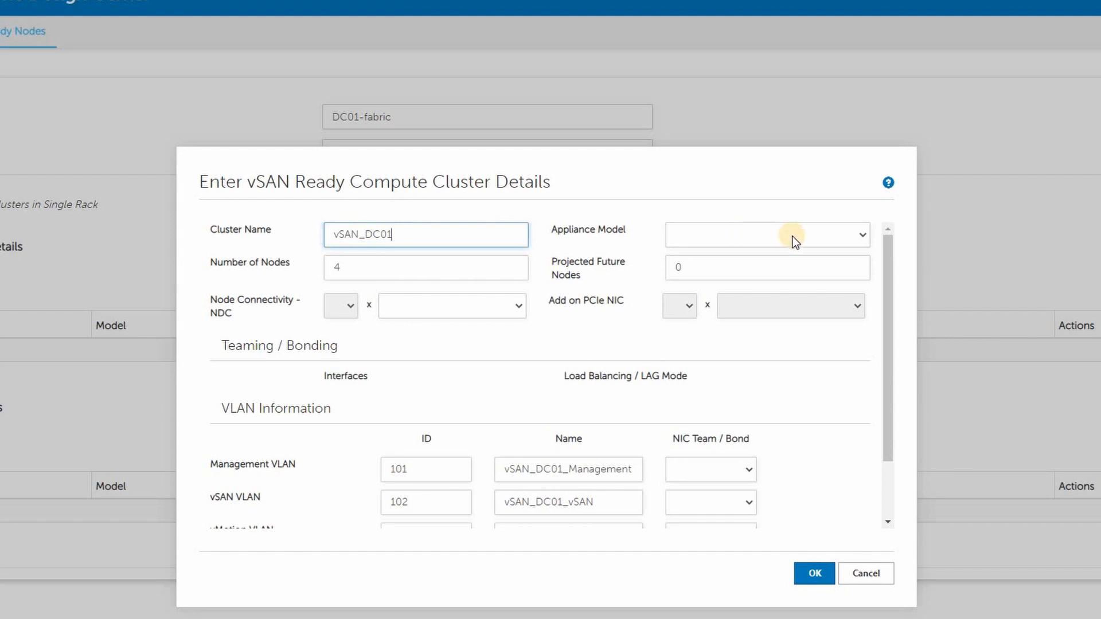
left_click(793, 236)
left_click(731, 307)
Set the compute cluster to 10 nodes with 2 projected future nodes
left_click_drag(342, 264, 327, 264)
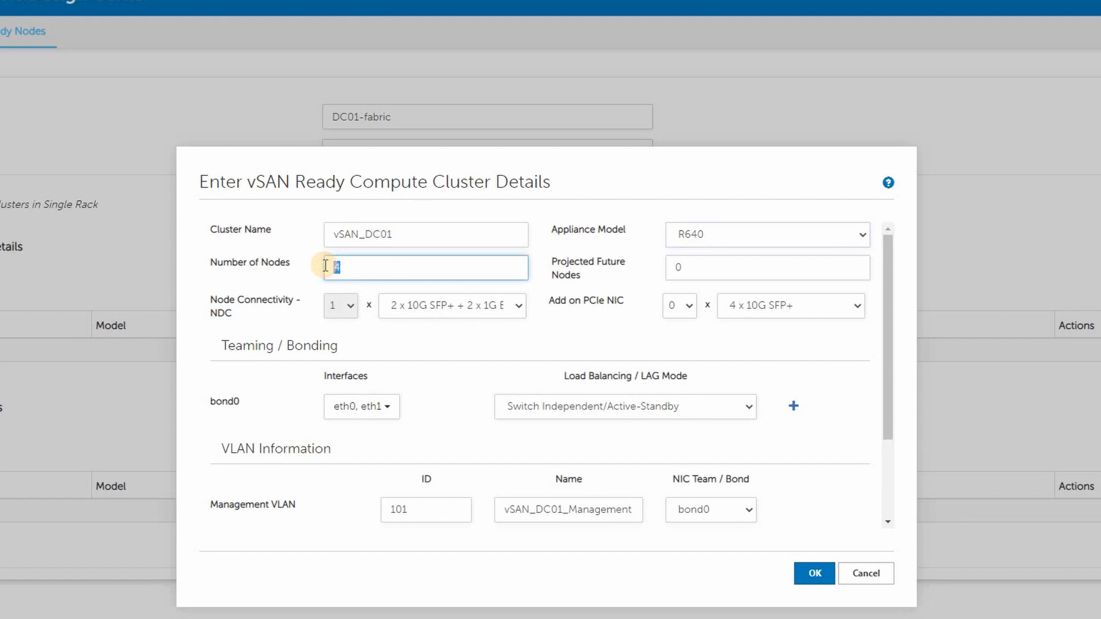
type("10")
left_click(677, 265)
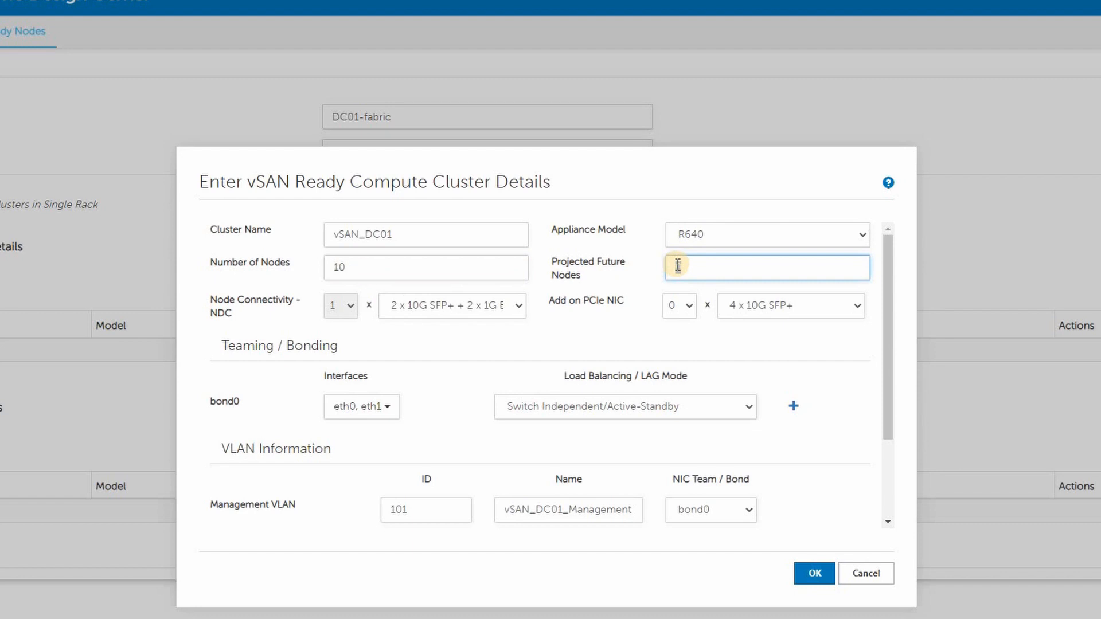
type("2")
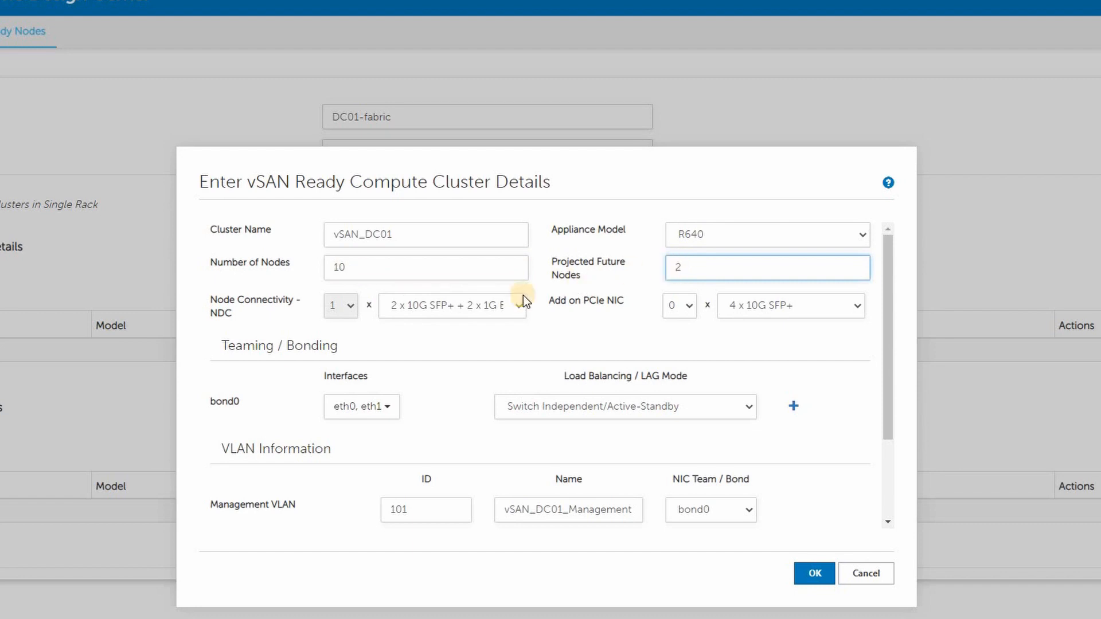
Set the cluster's NDC connectivity to 2 x 25G SFP28 and its add-on PCIe NIC to one 2 x 25G SFP28 card
left_click(439, 304)
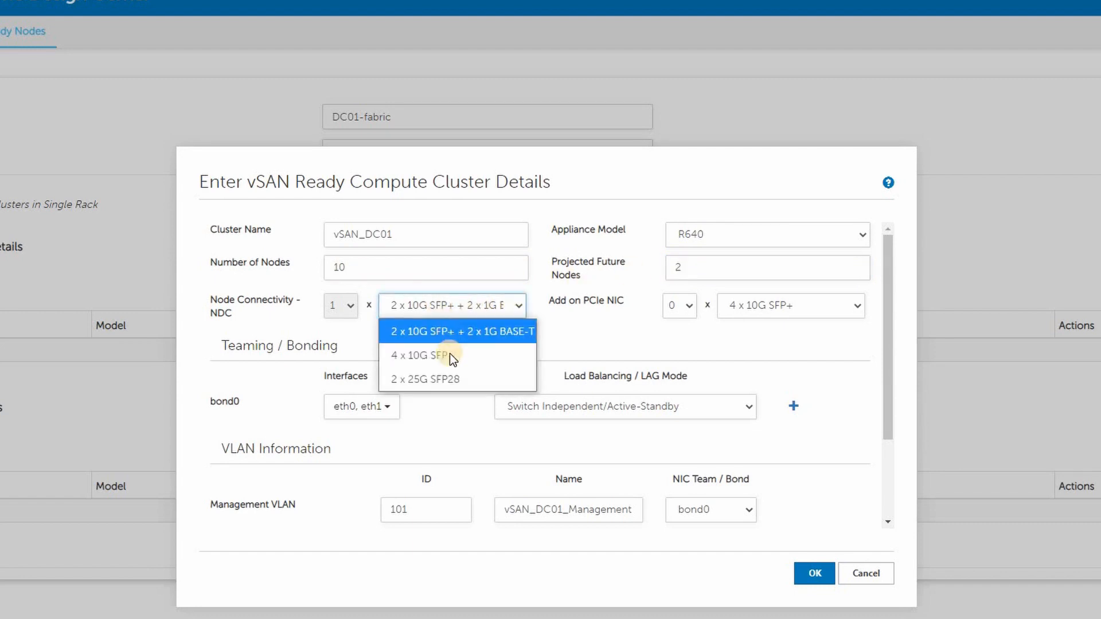
left_click(482, 380)
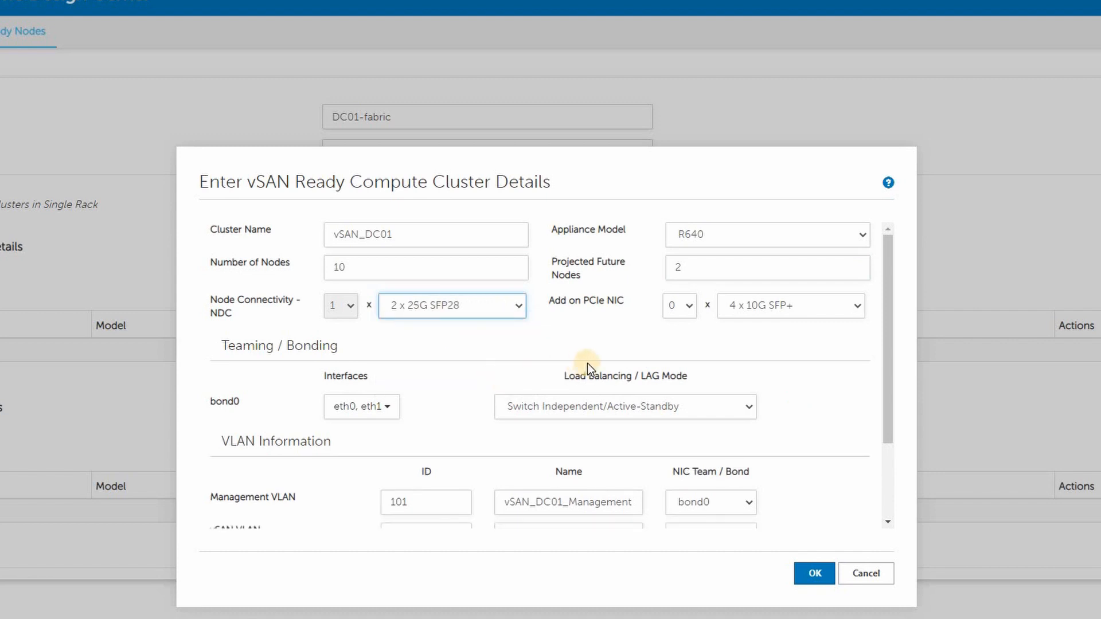
left_click(820, 305)
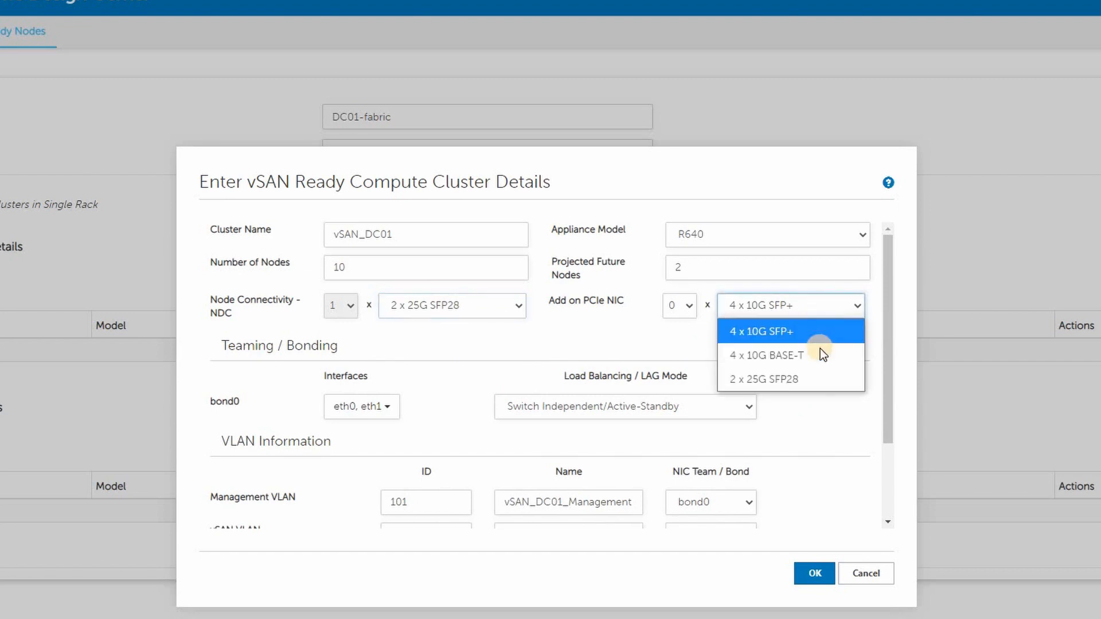
left_click(817, 379)
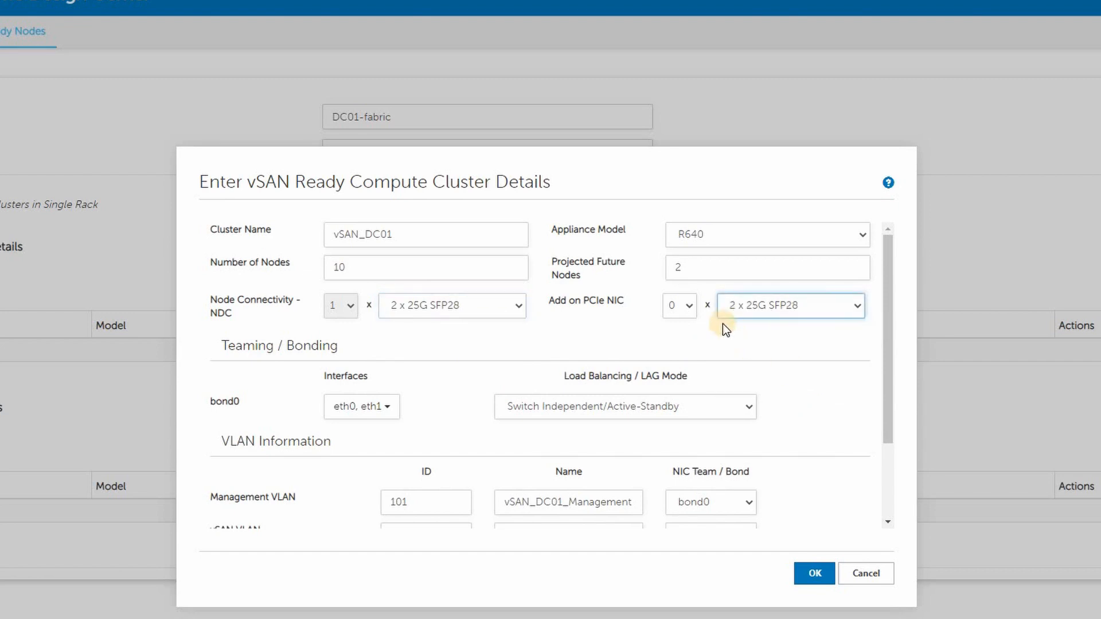
left_click(688, 308)
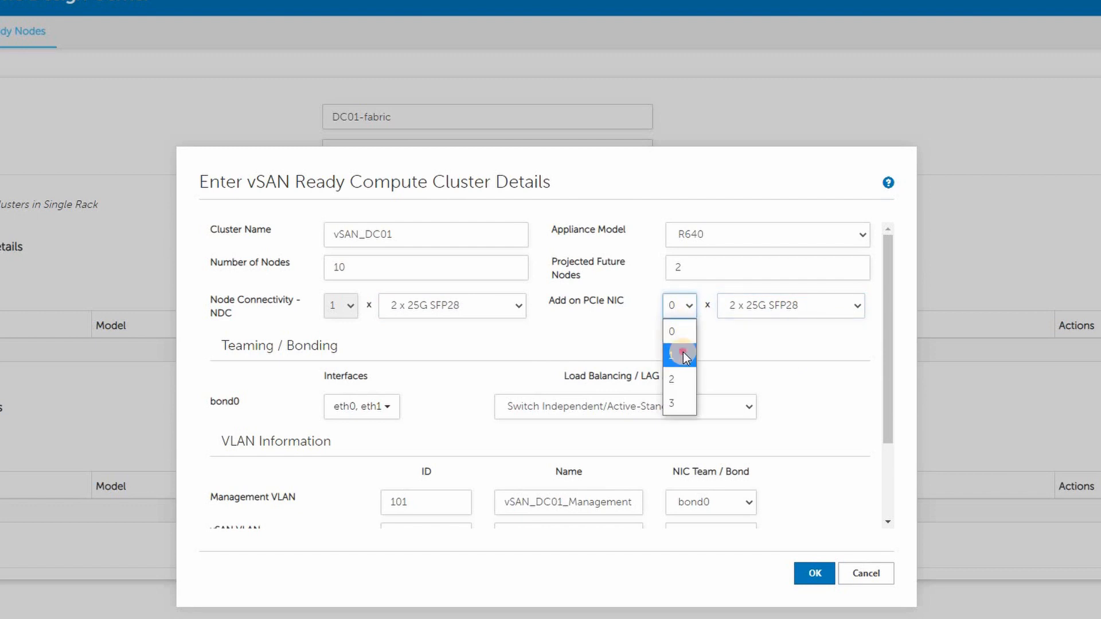
left_click(684, 356)
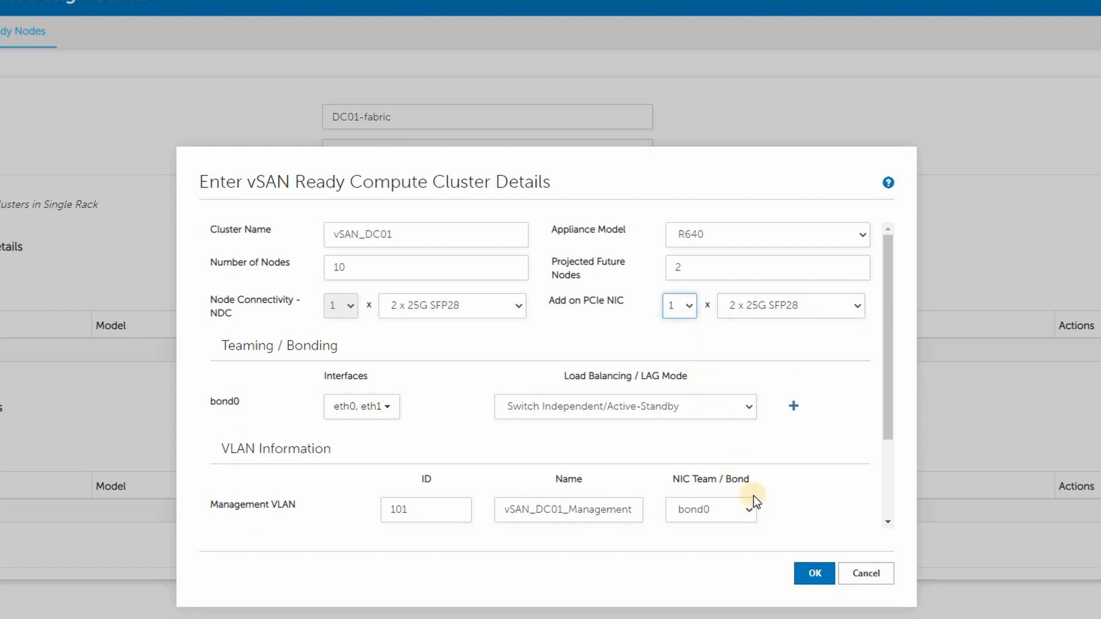
Decline proceeding with unused ports and add a second bond, bond1, using interfaces eth2 and eth3
left_click(807, 570)
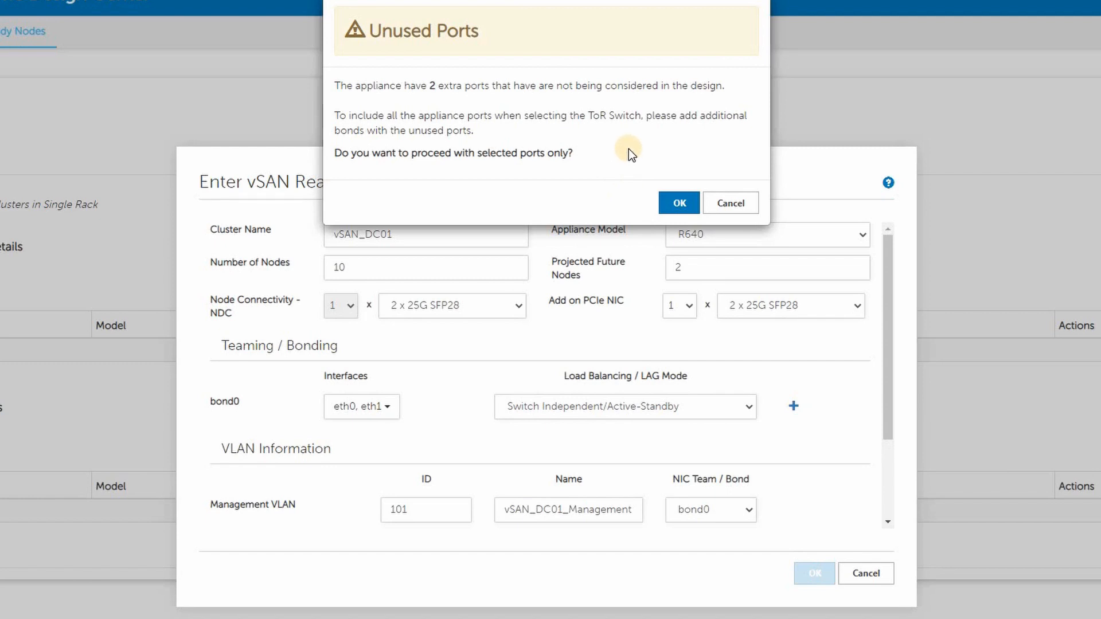
left_click(732, 204)
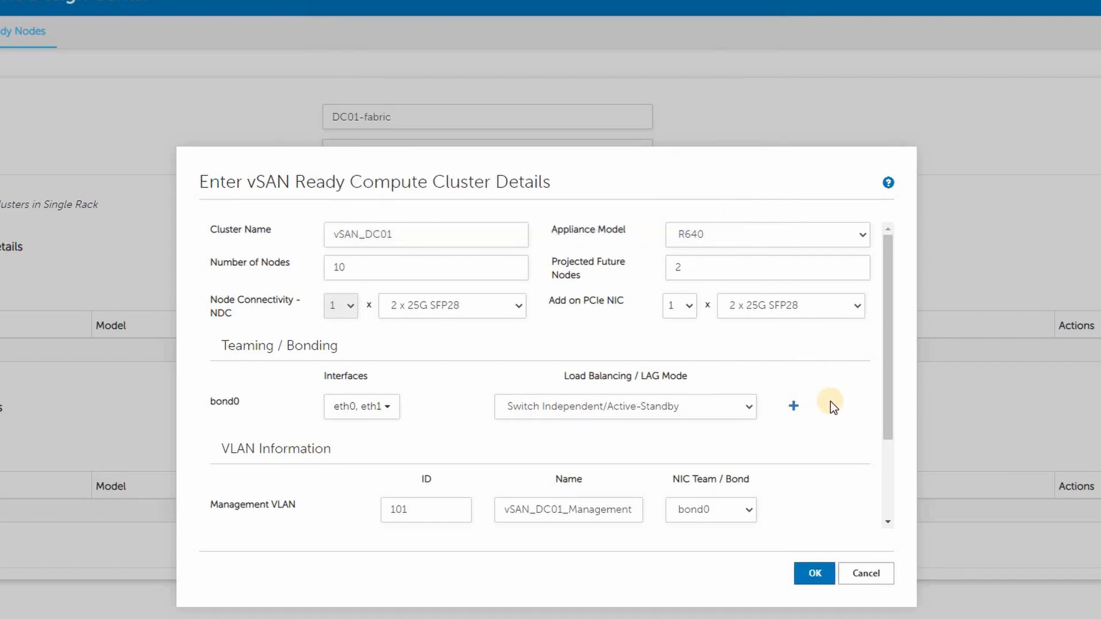
scroll(830, 401, "down", 2)
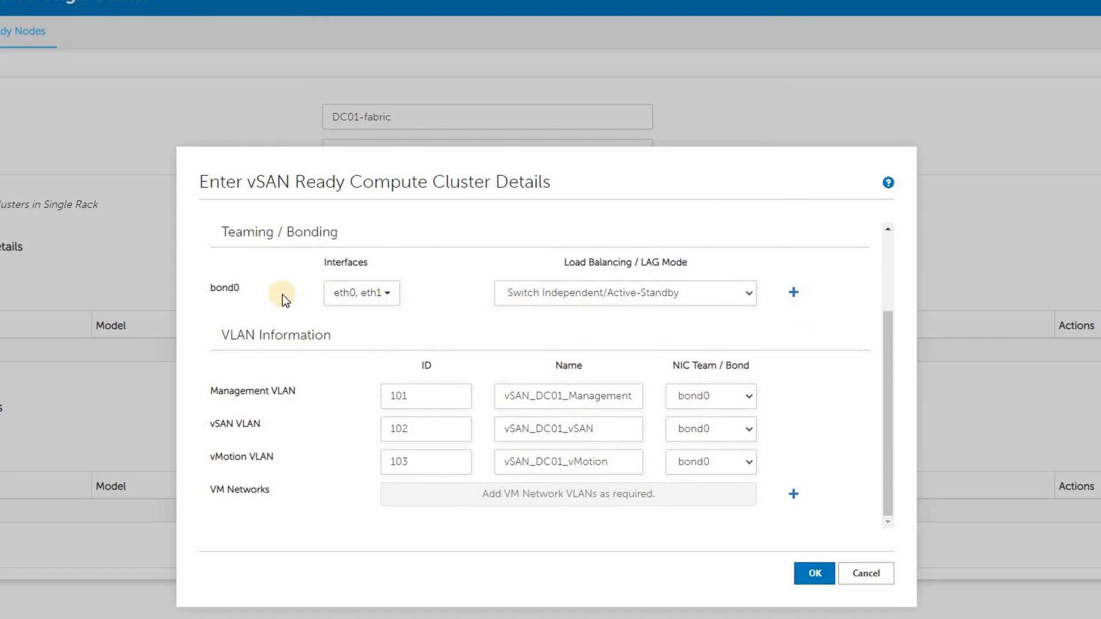
left_click(389, 296)
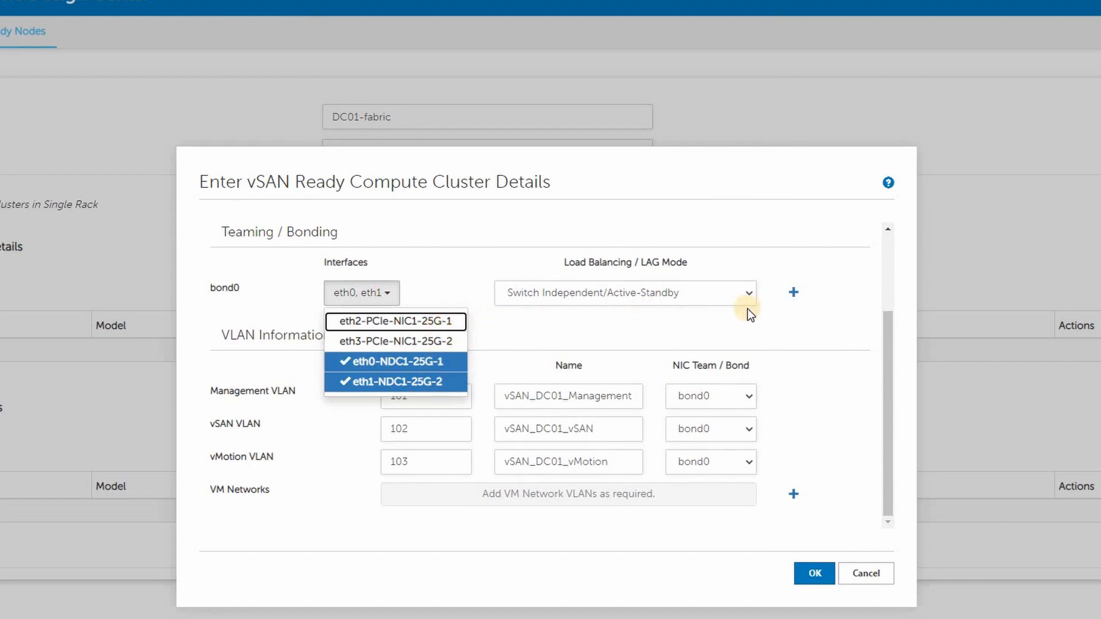
left_click(793, 292)
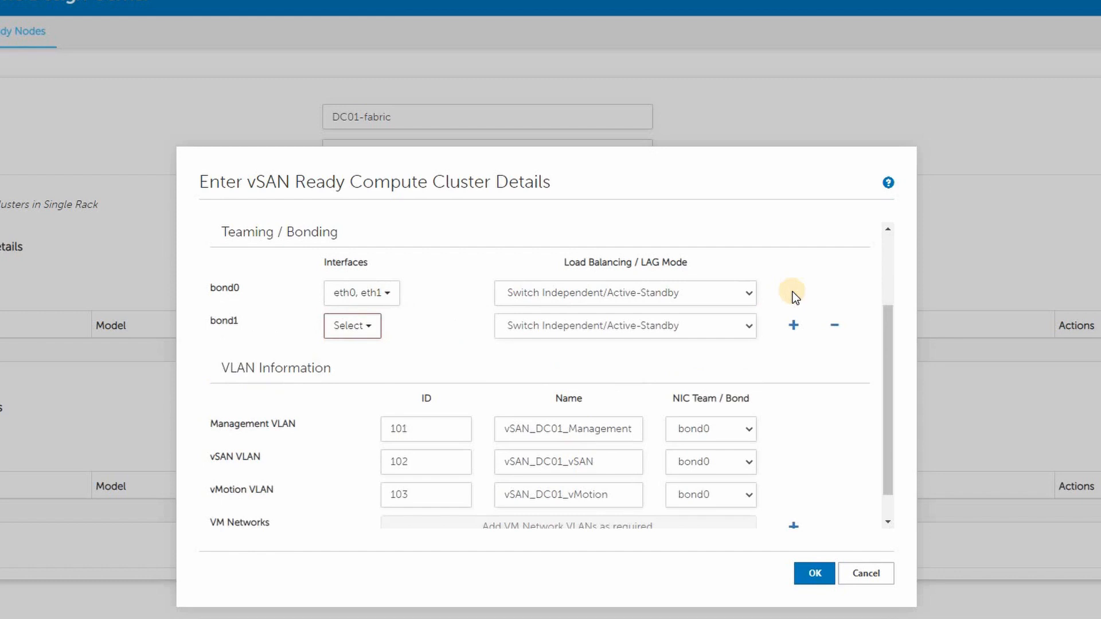
left_click(374, 328)
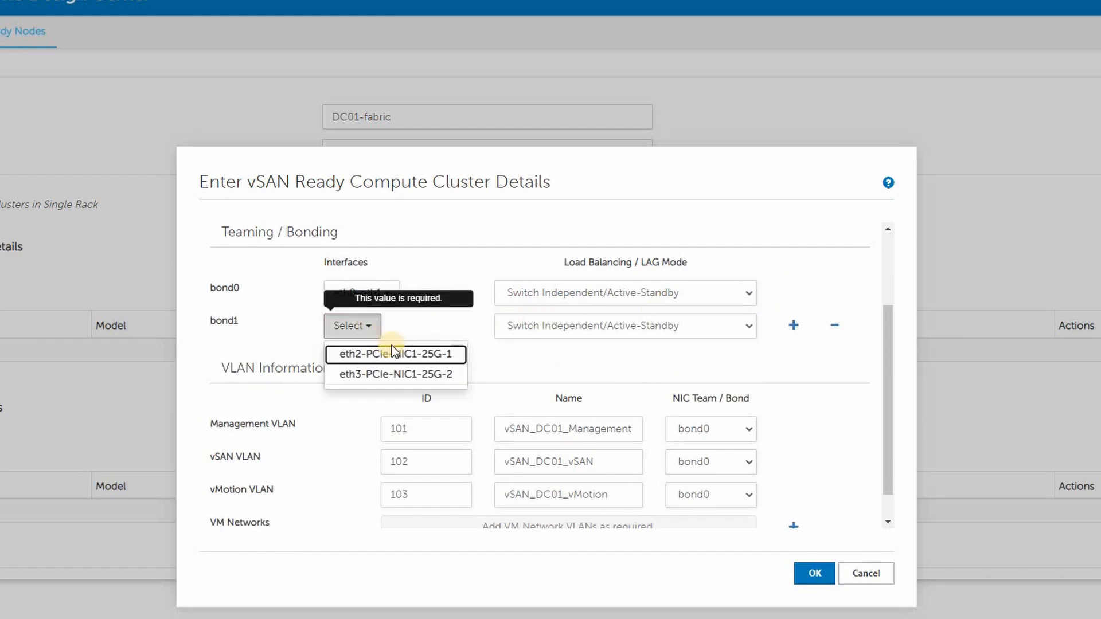
left_click(407, 360)
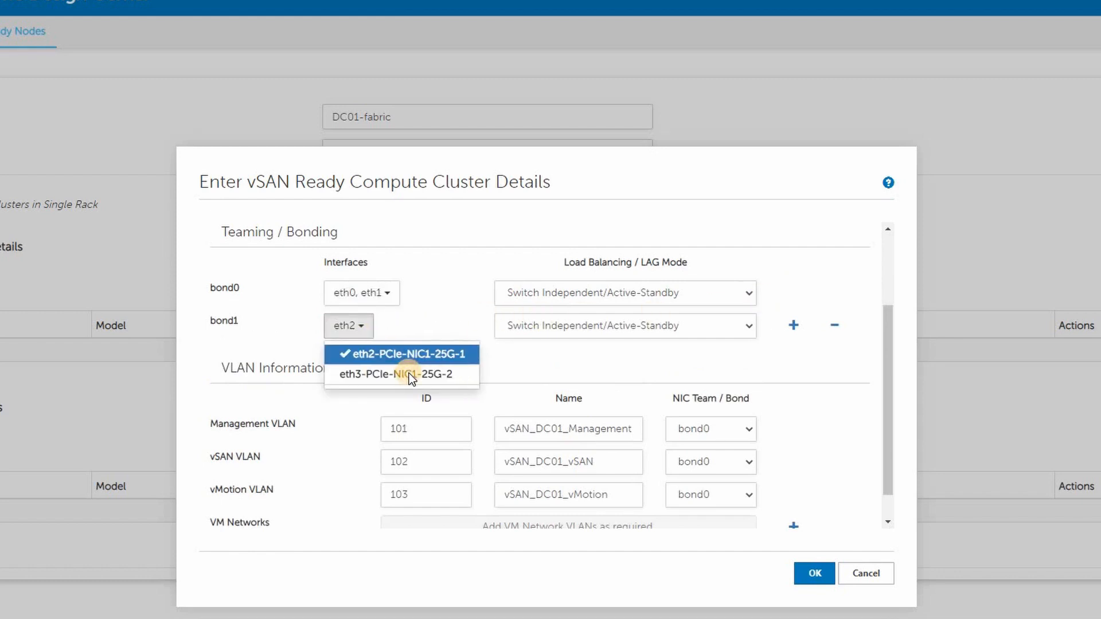
left_click(408, 373)
left_click(783, 360)
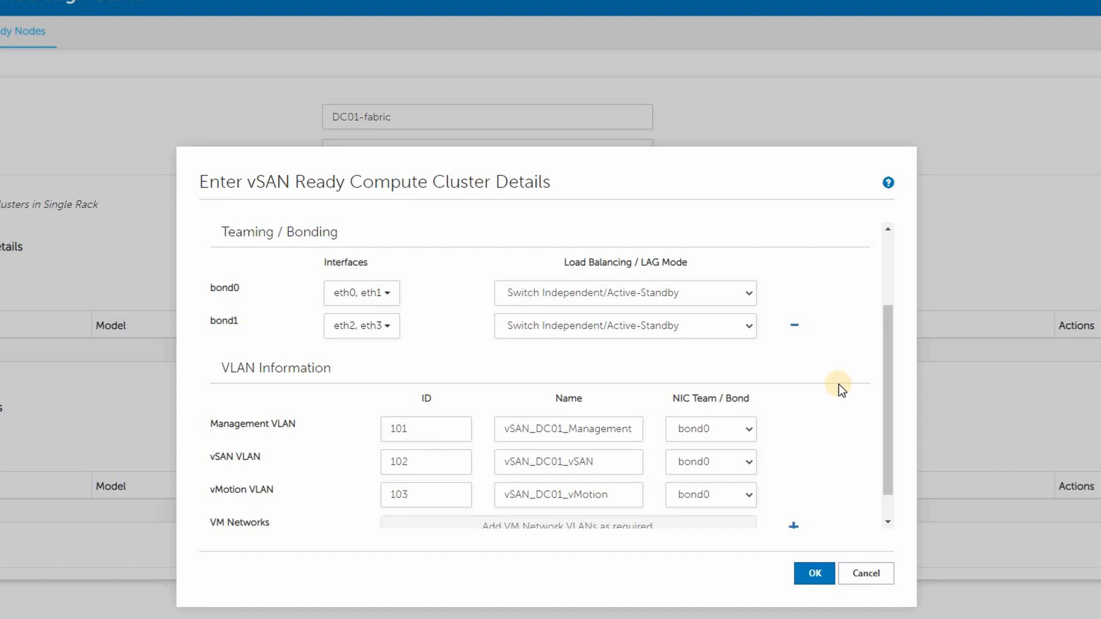
Add two VM network VLANs, 104 and 105, assign both to bond1, and save the compute cluster
scroll(839, 387, "down", 1)
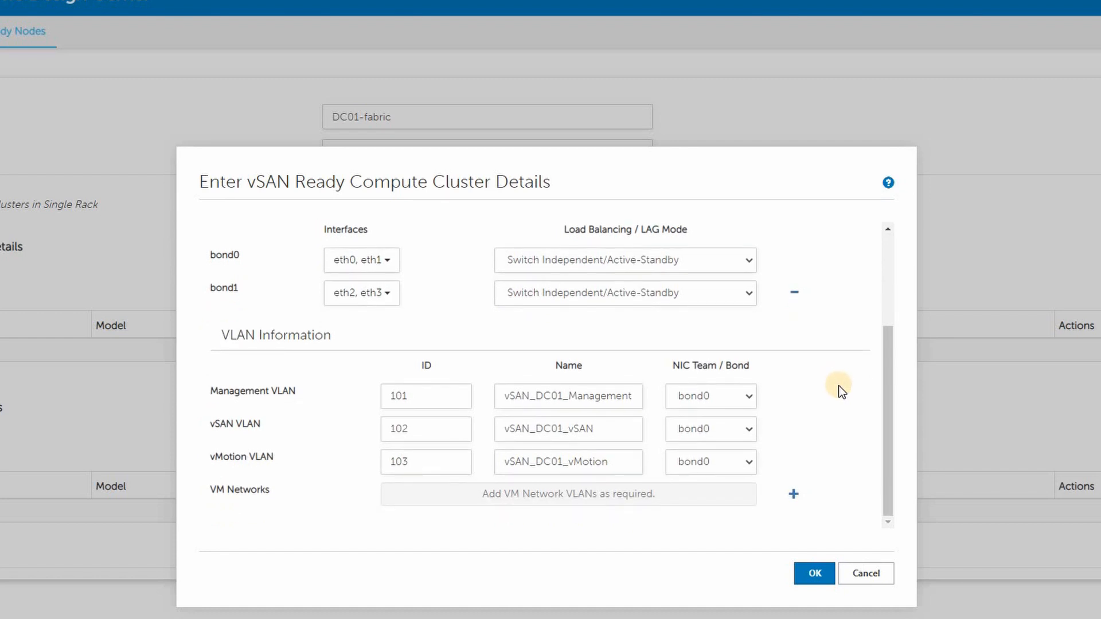
left_click(793, 494)
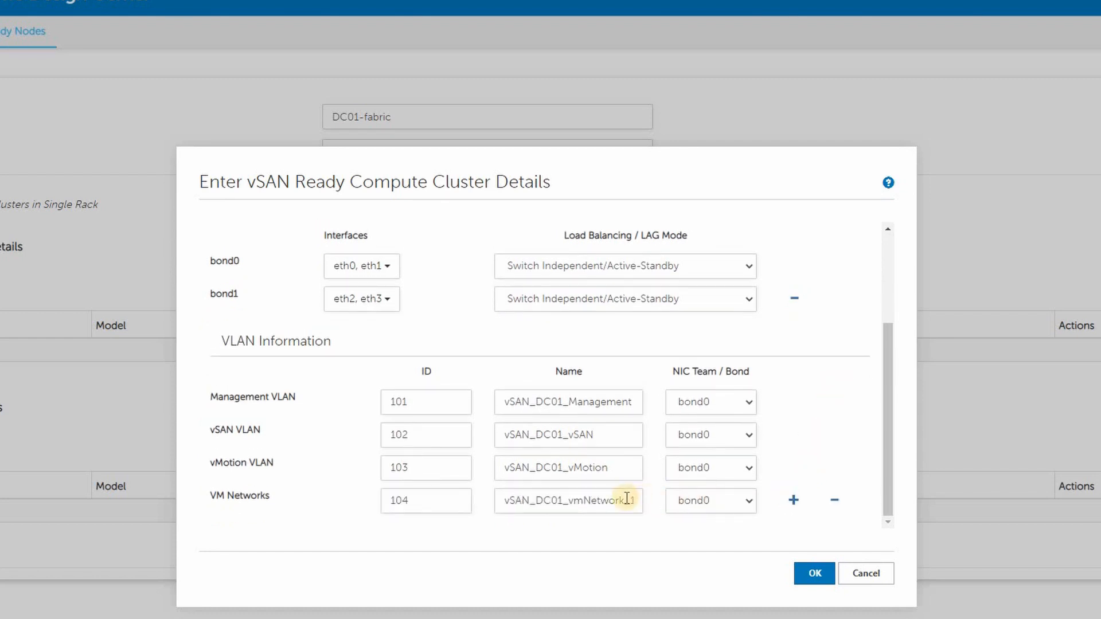
left_click(749, 502)
left_click(730, 552)
left_click(794, 500)
left_click(744, 510)
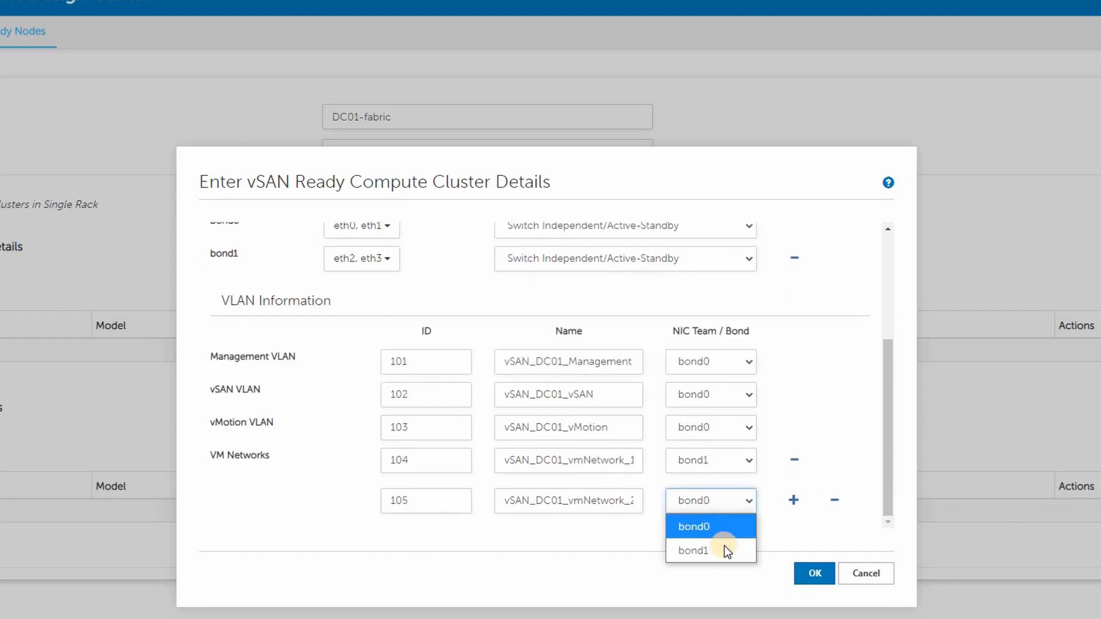
left_click(721, 549)
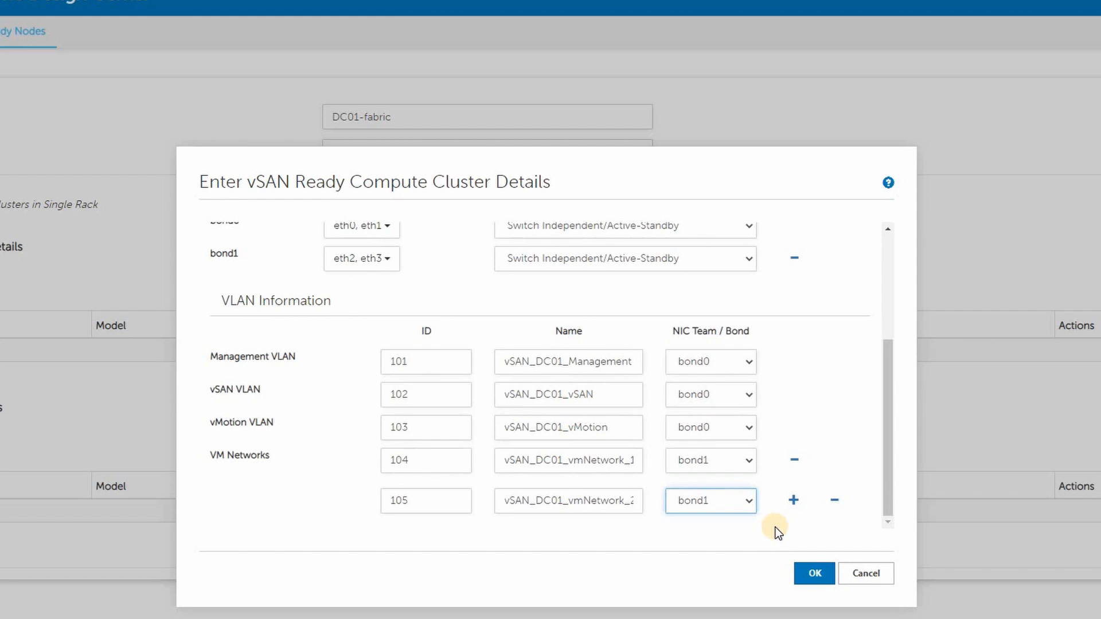
left_click(813, 572)
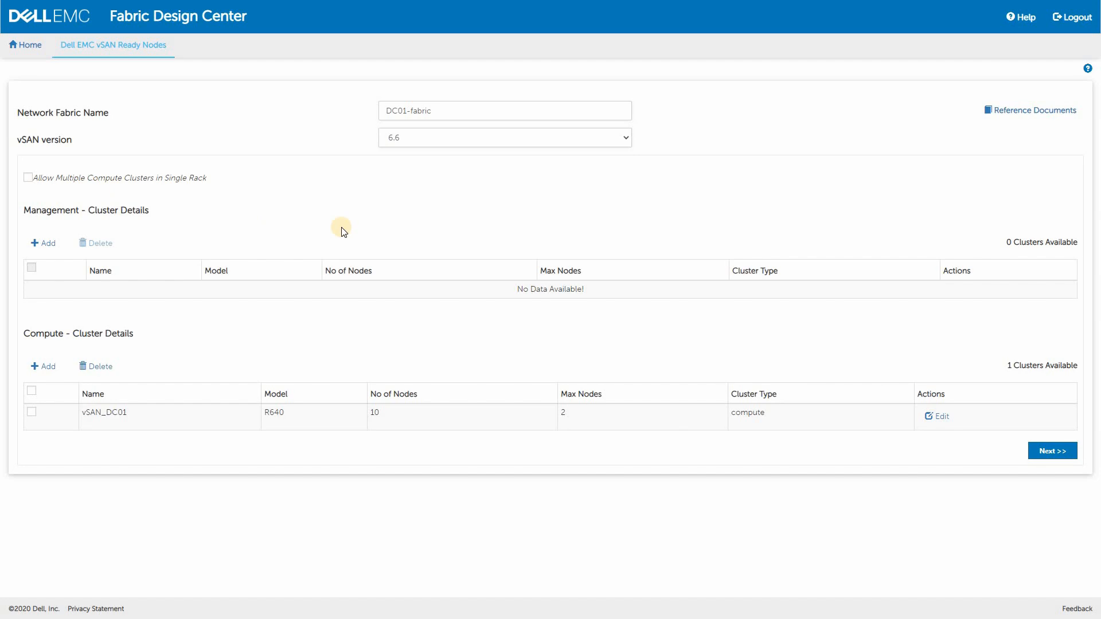
Generate the fabric design and examine the switches and R640 nodes in the rack's logical view
left_click(1047, 452)
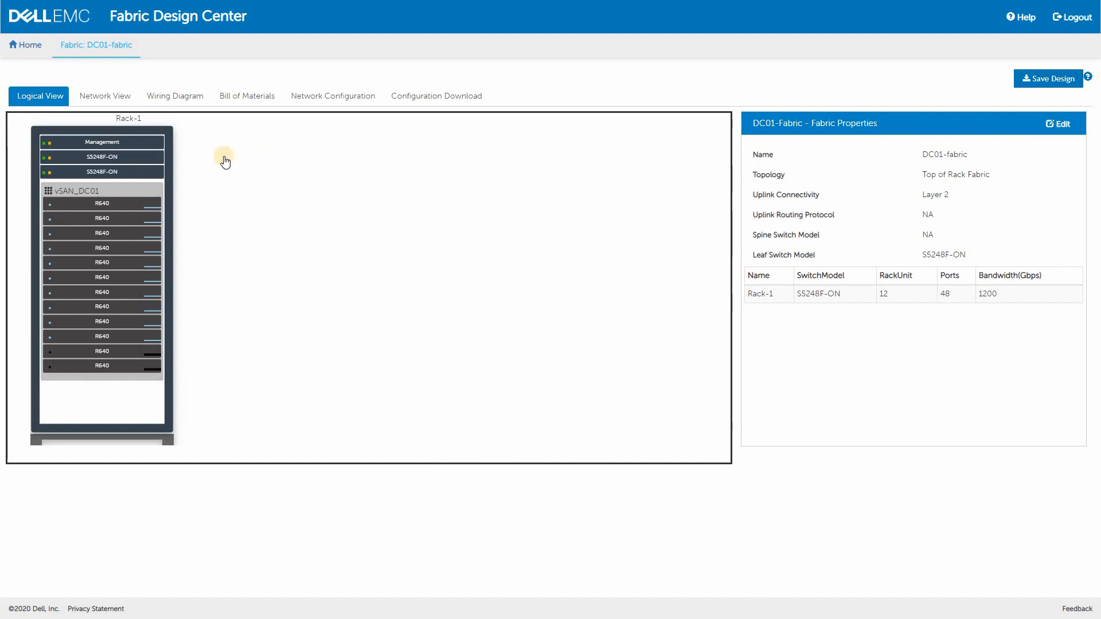
left_click(143, 163)
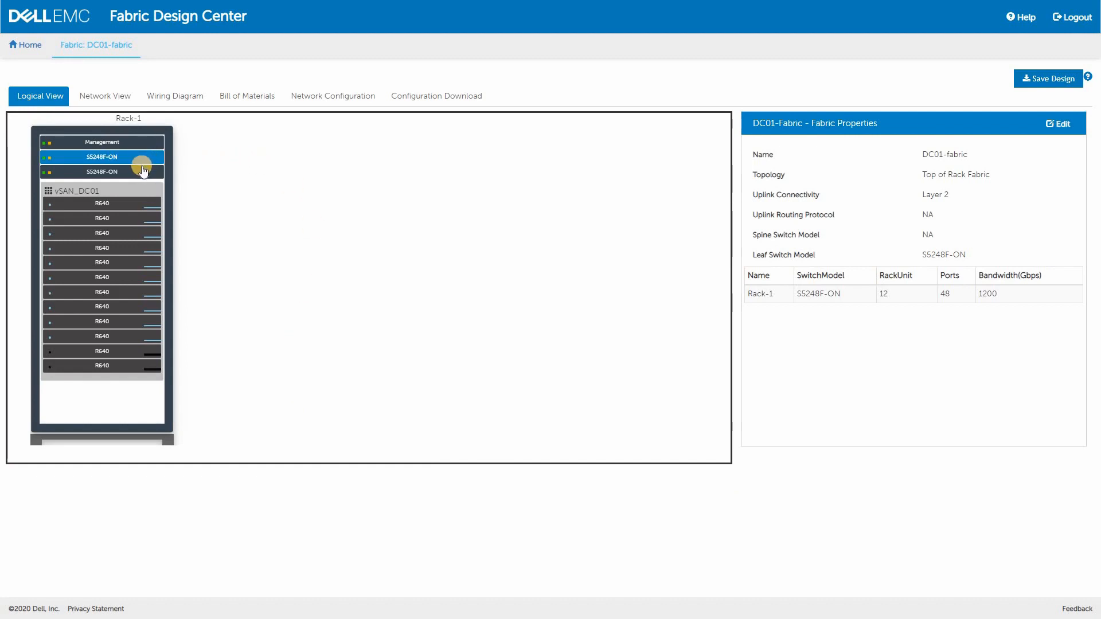
left_click(143, 170)
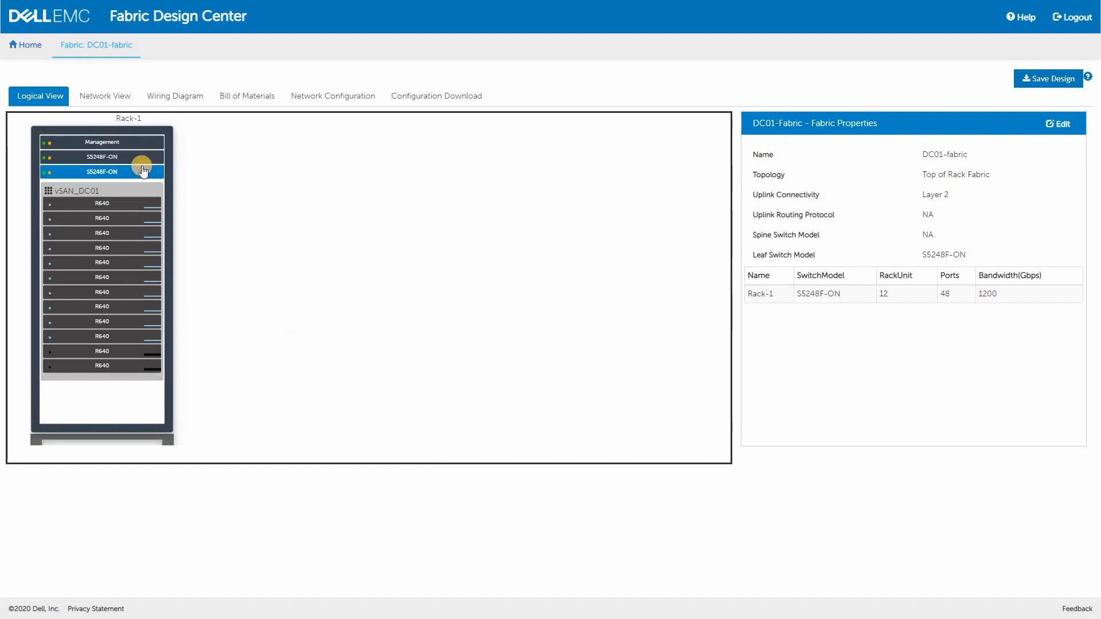
left_click(147, 147)
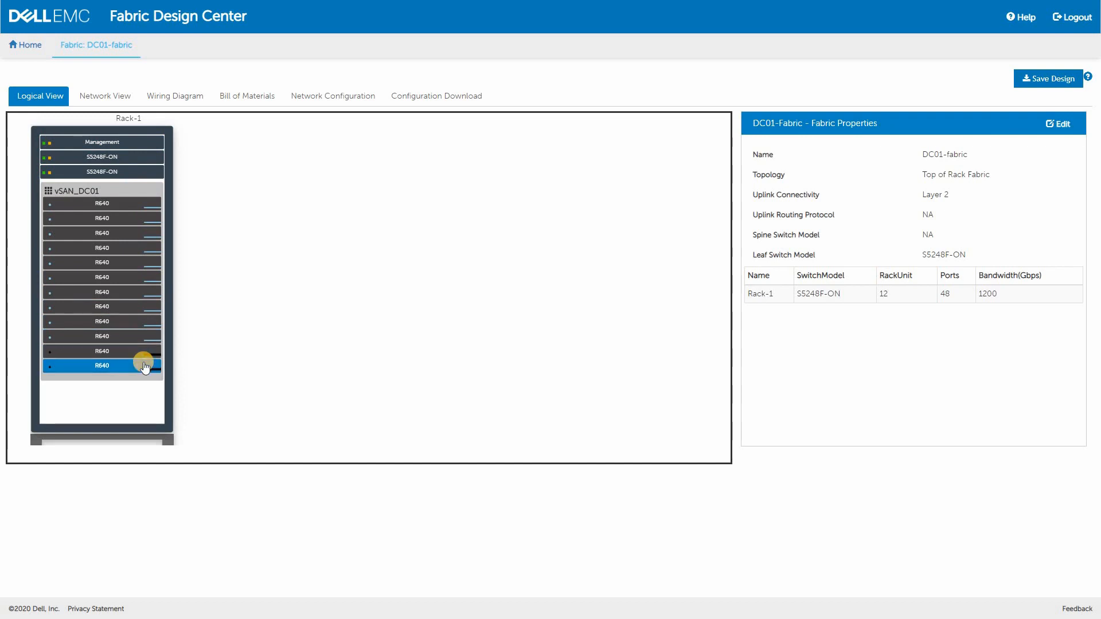
Review the fabric's network view and export the diagram in SVG format
left_click(120, 97)
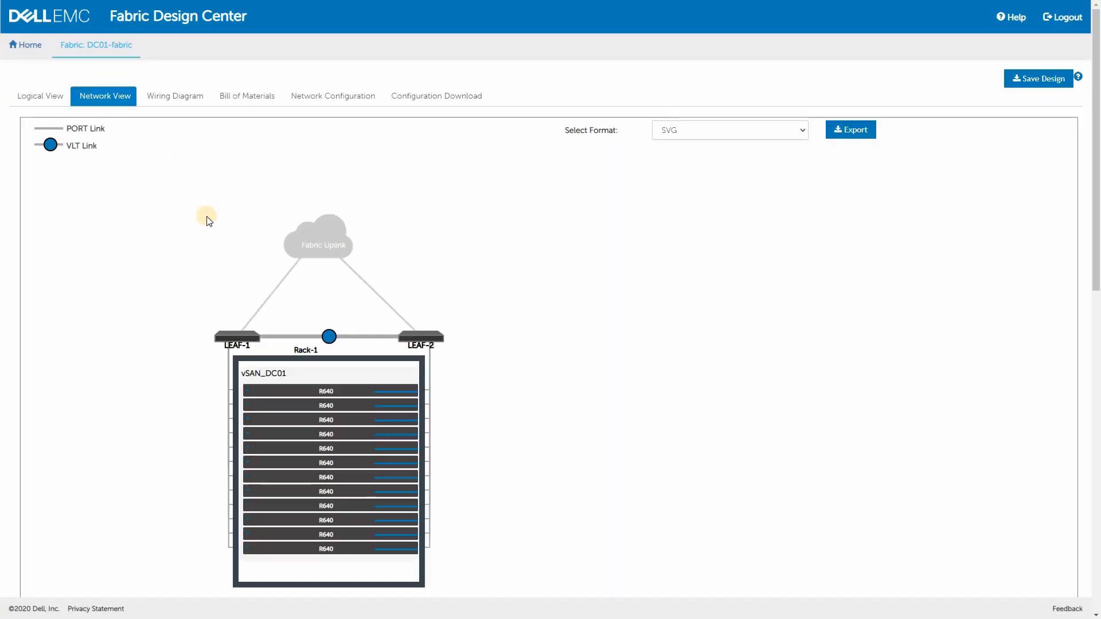
scroll(208, 221, "down", 1)
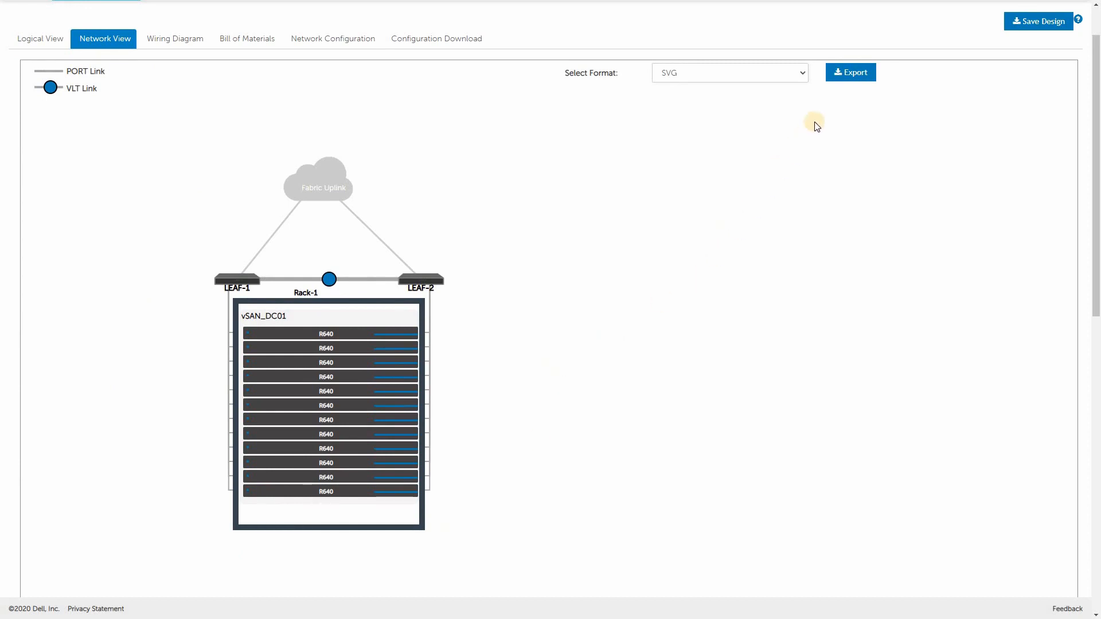
left_click(853, 75)
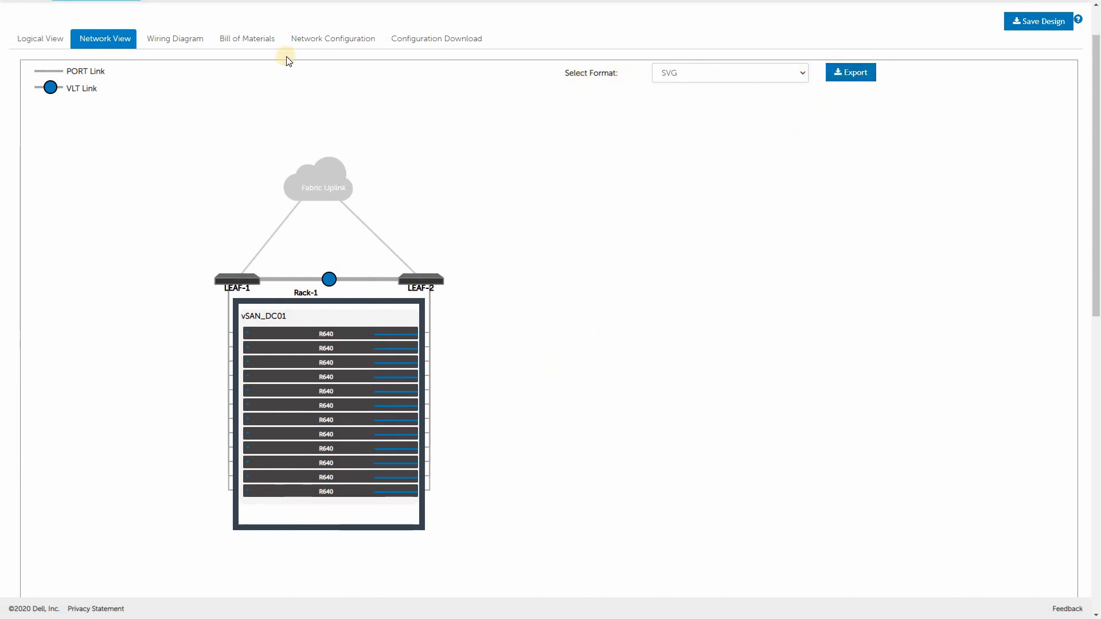
Examine the port-level wiring diagram of switch DC01-fabric-LEAF-1 and close it
left_click(191, 40)
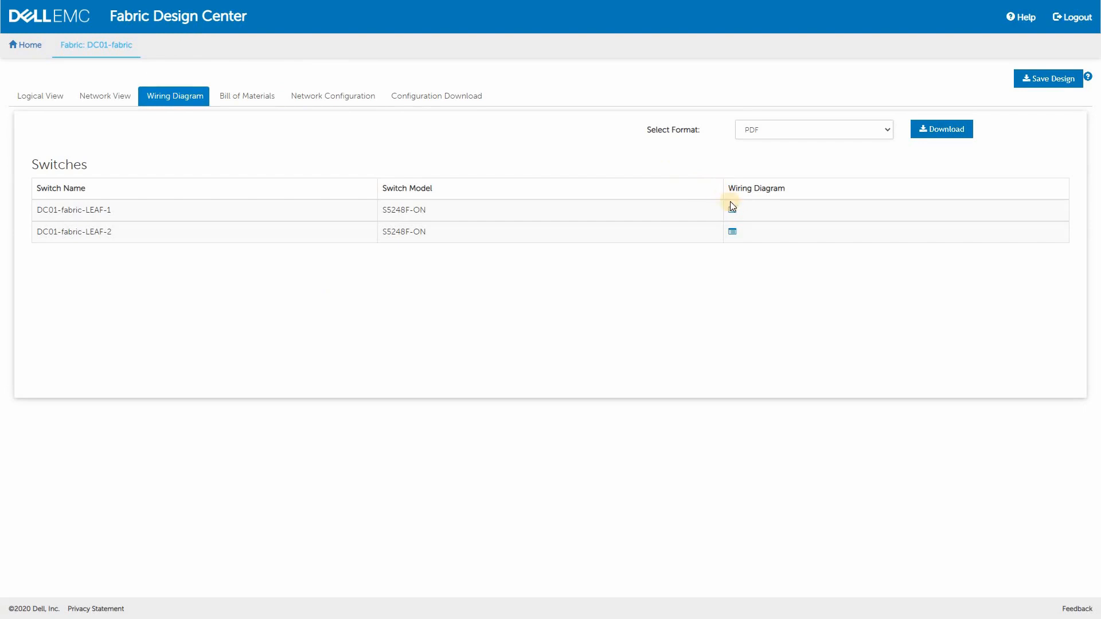
left_click(733, 210)
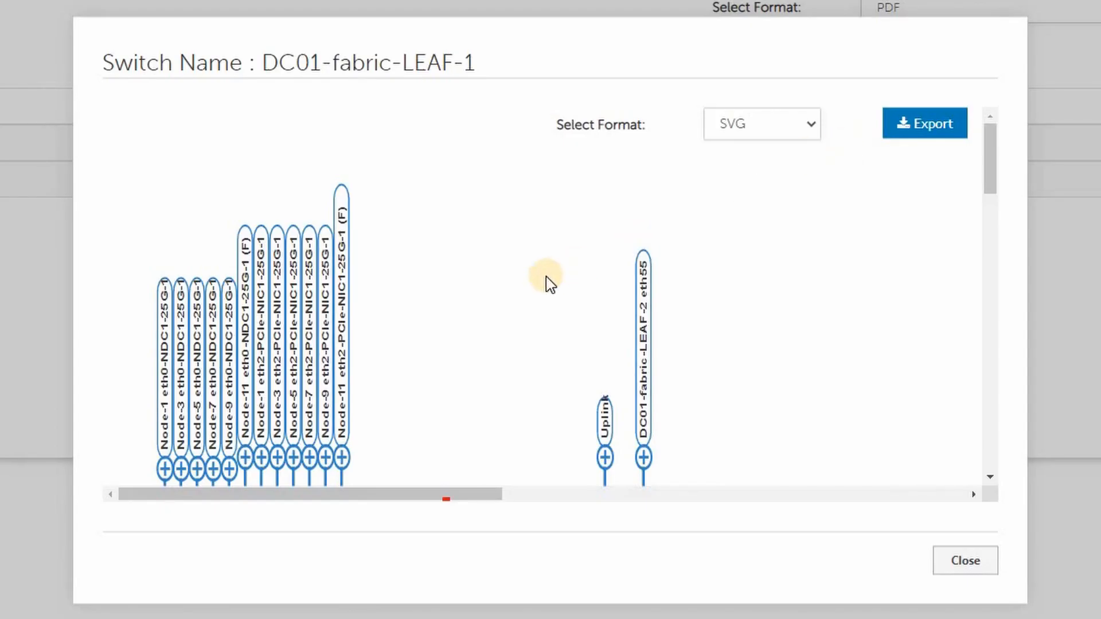
scroll(548, 283, "down", 5)
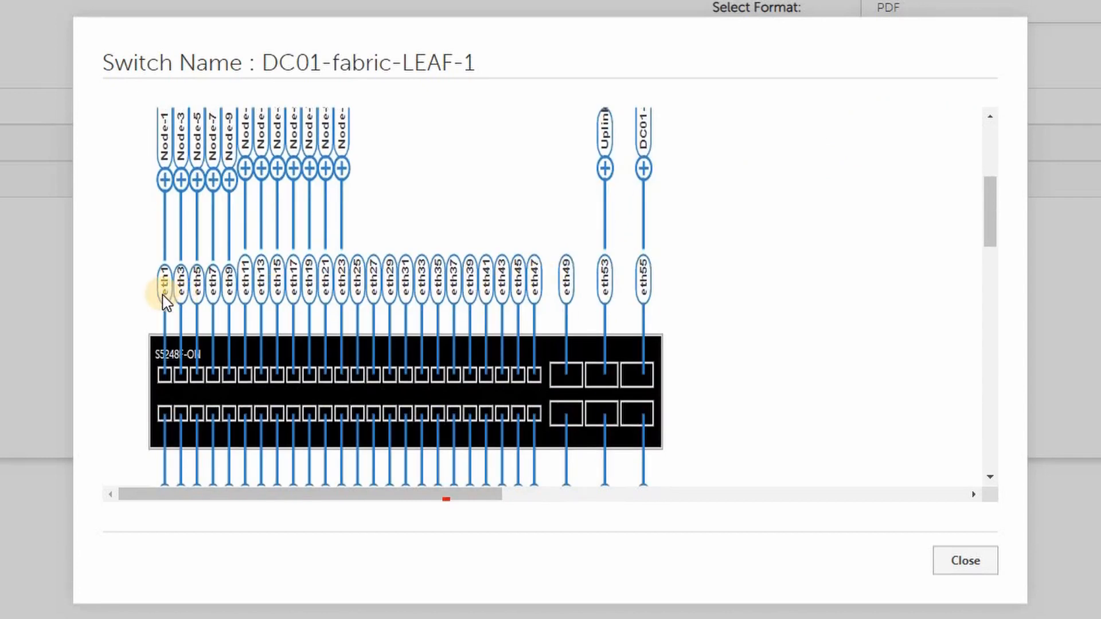
scroll(164, 294, "up", 3)
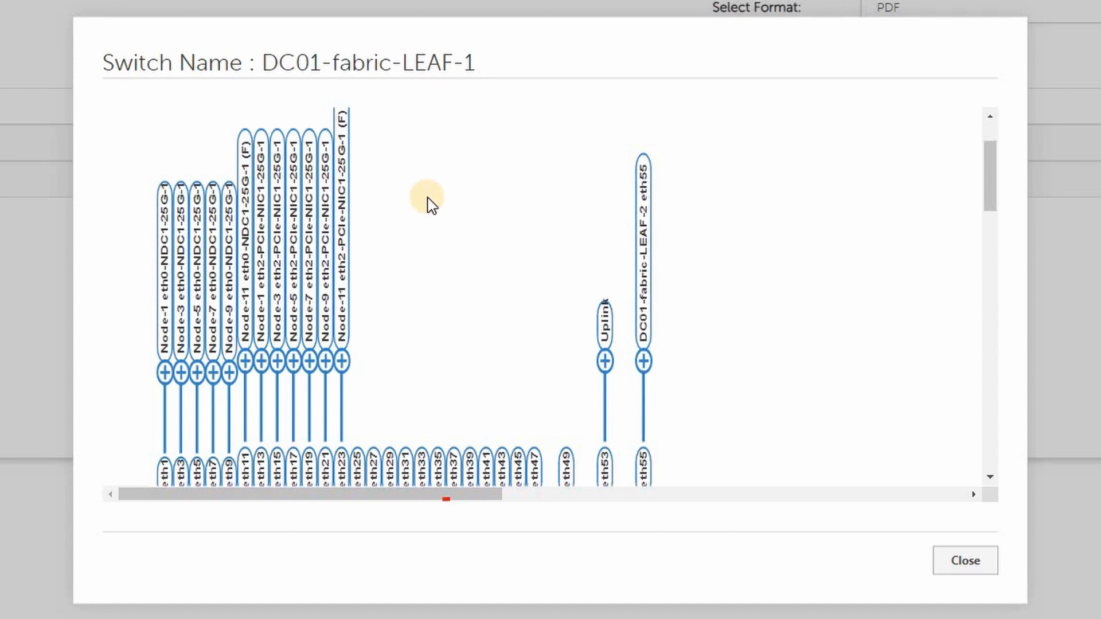
scroll(430, 200, "down", 2)
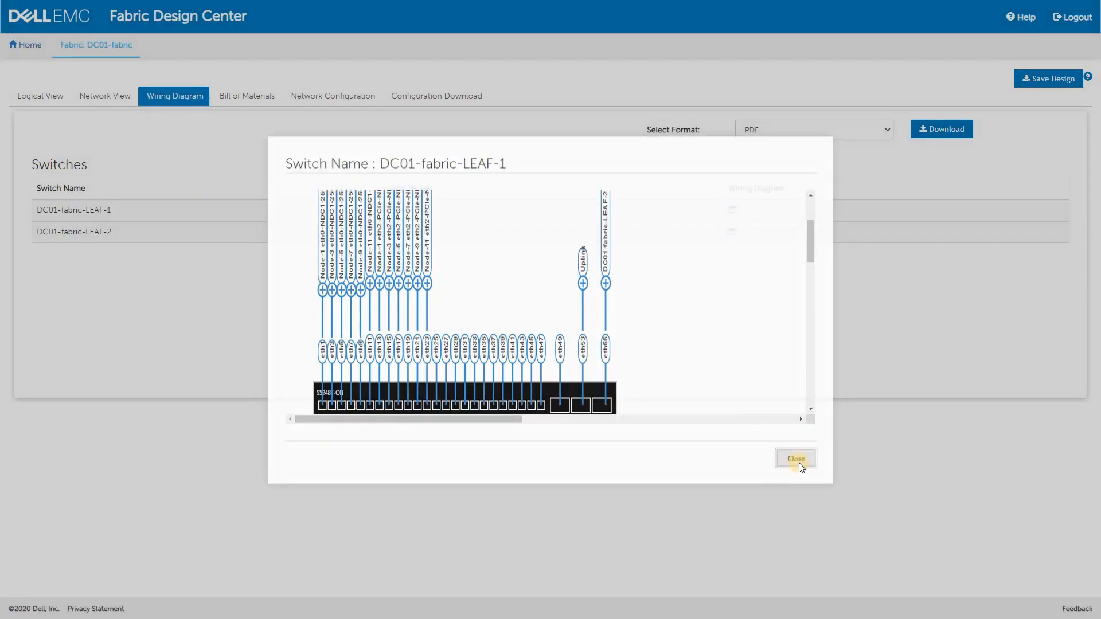
left_click(966, 561)
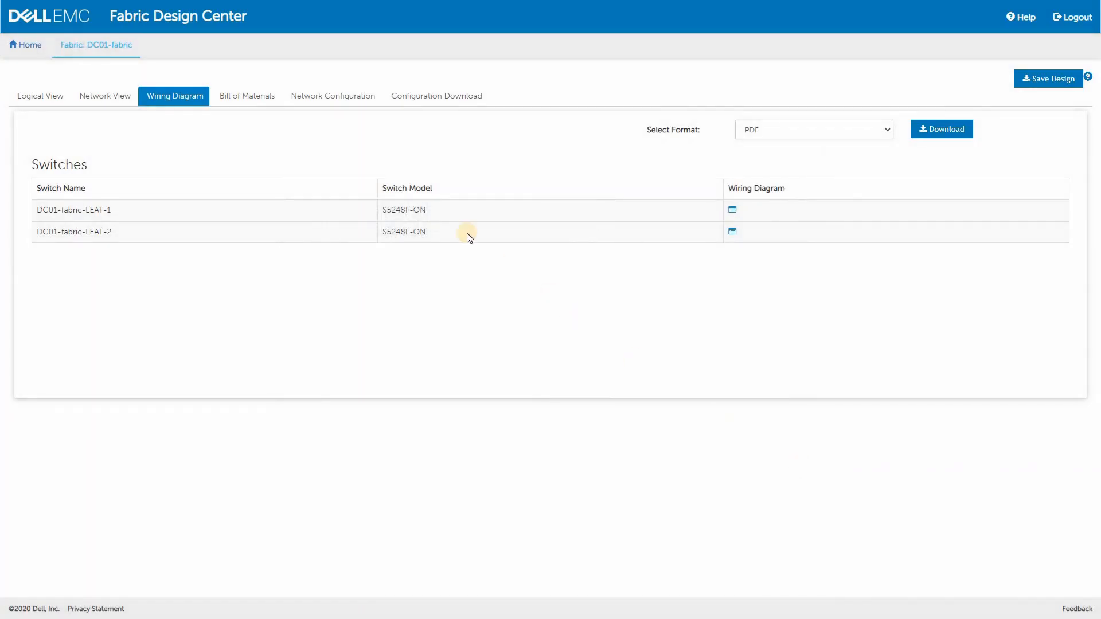
Change the bill of materials settings to Top of Rack switch placement, 5m uplink cables and no out-of-band management connectivity
left_click(262, 98)
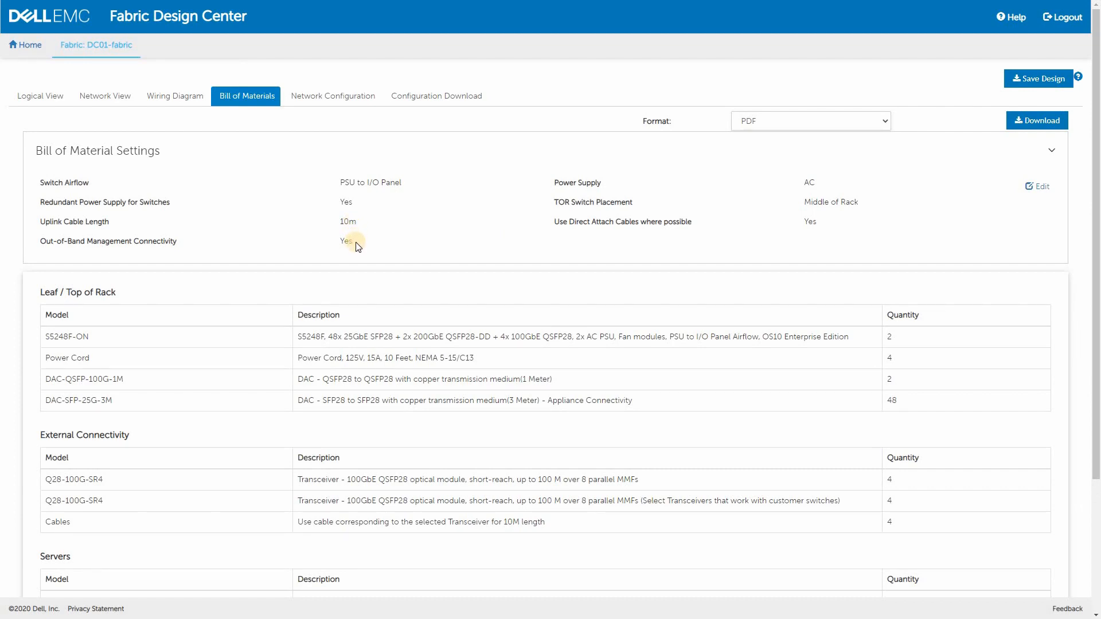
left_click(1031, 187)
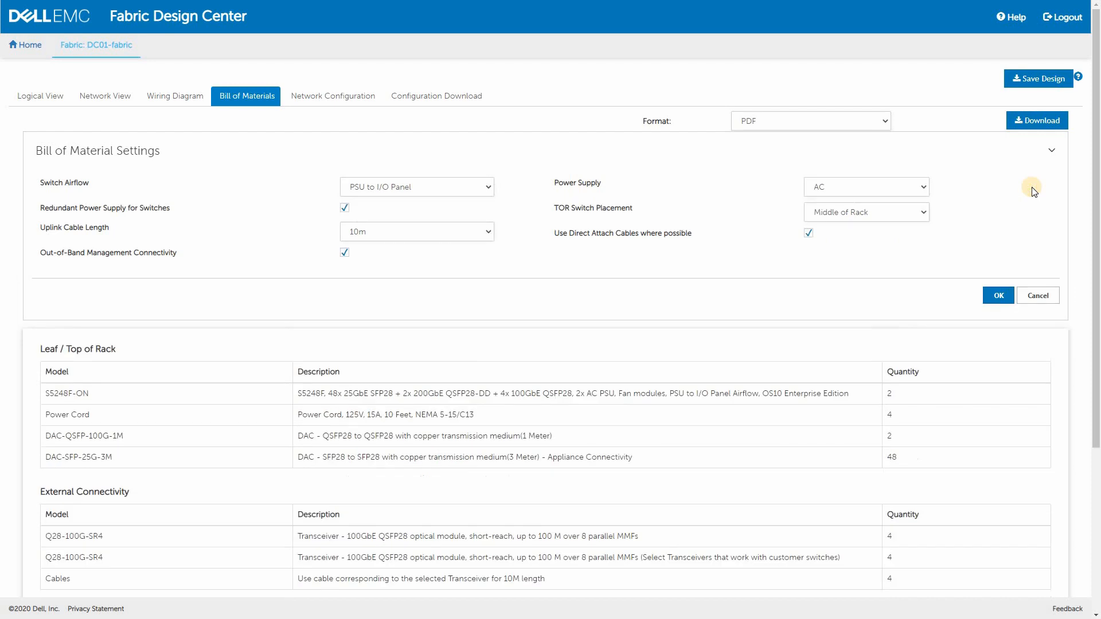
left_click(924, 214)
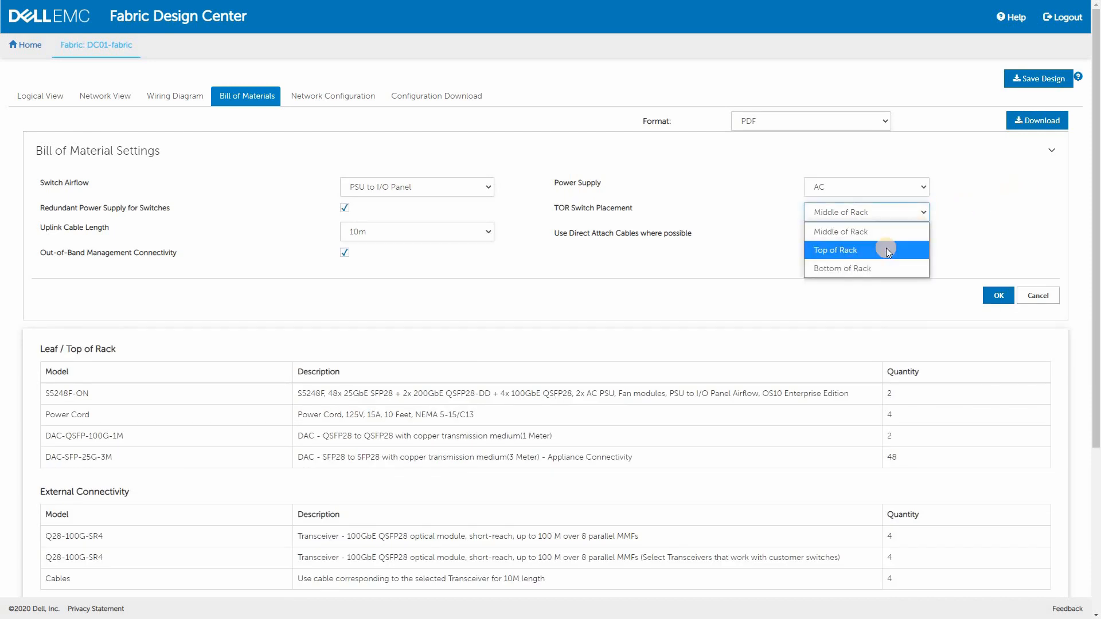
left_click(886, 250)
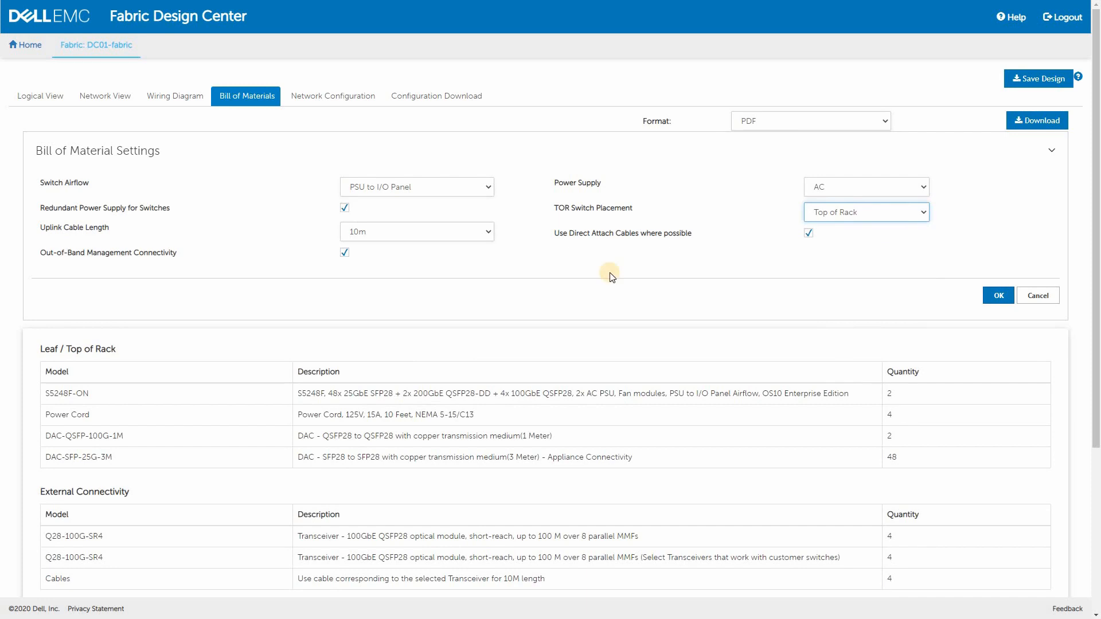
left_click(487, 232)
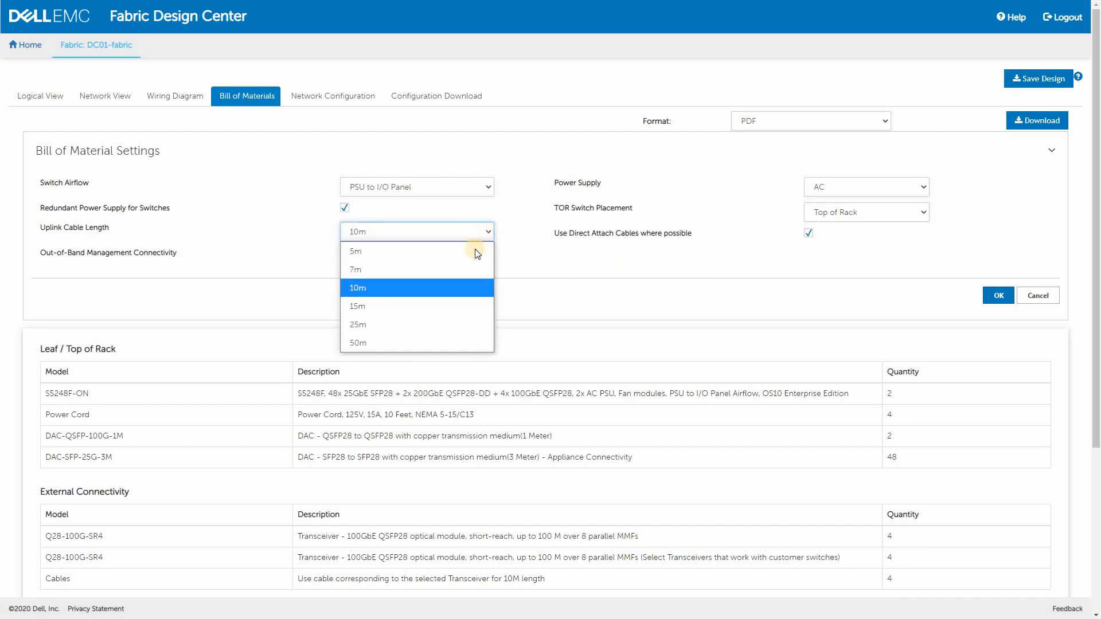
left_click(475, 252)
left_click(344, 254)
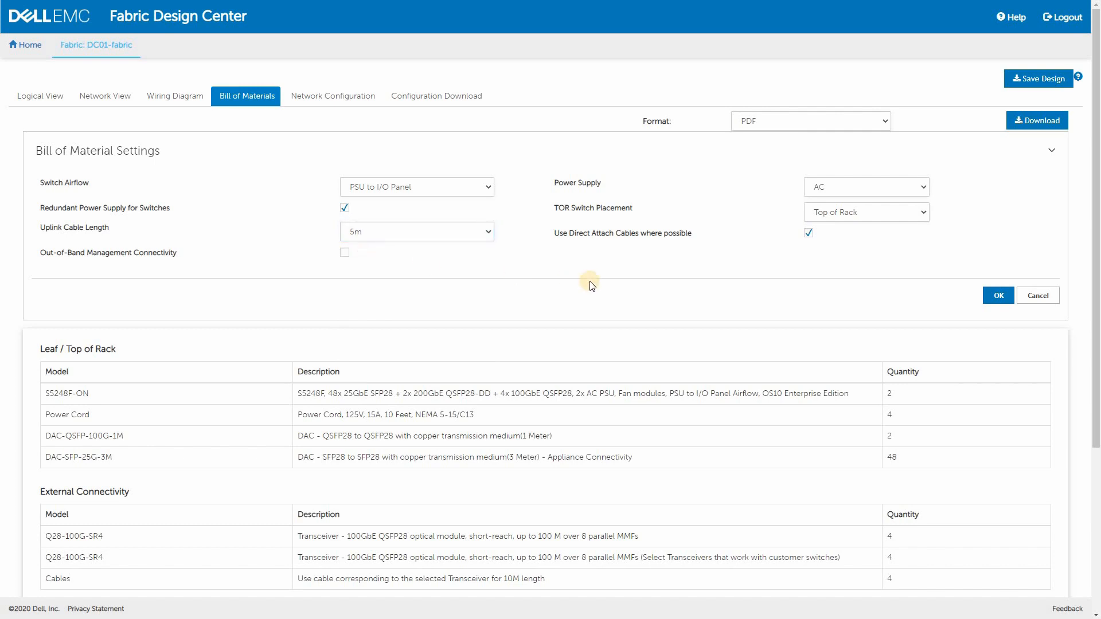
left_click(997, 296)
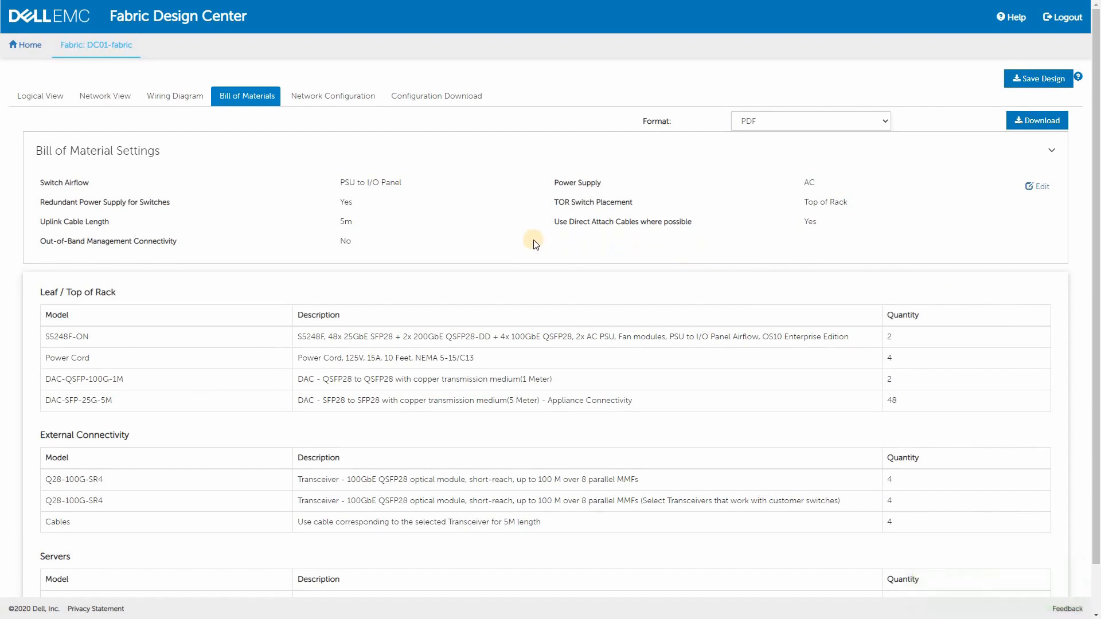
Check the placement of the S5248F-ON switches in Rack-1 in the fabric's logical view
left_click(53, 100)
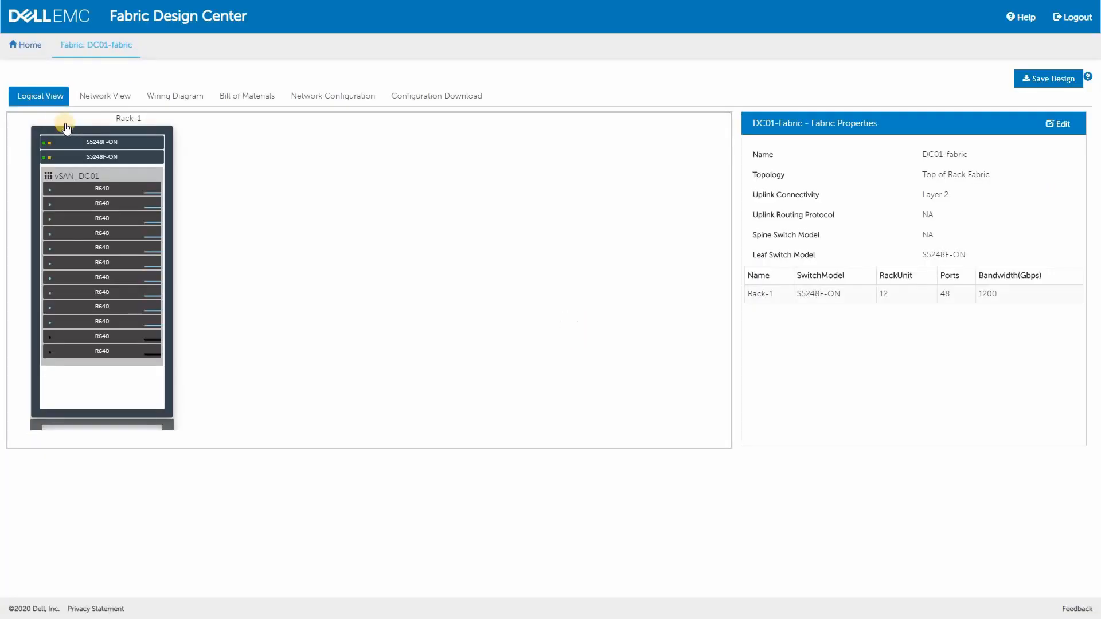
left_click(103, 156)
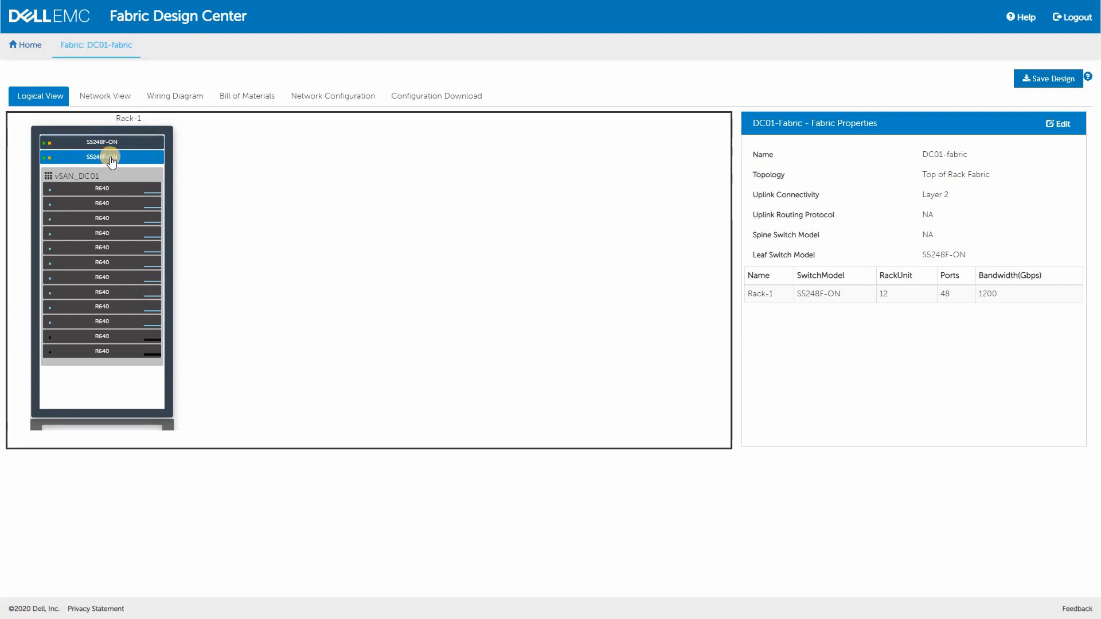
left_click(310, 181)
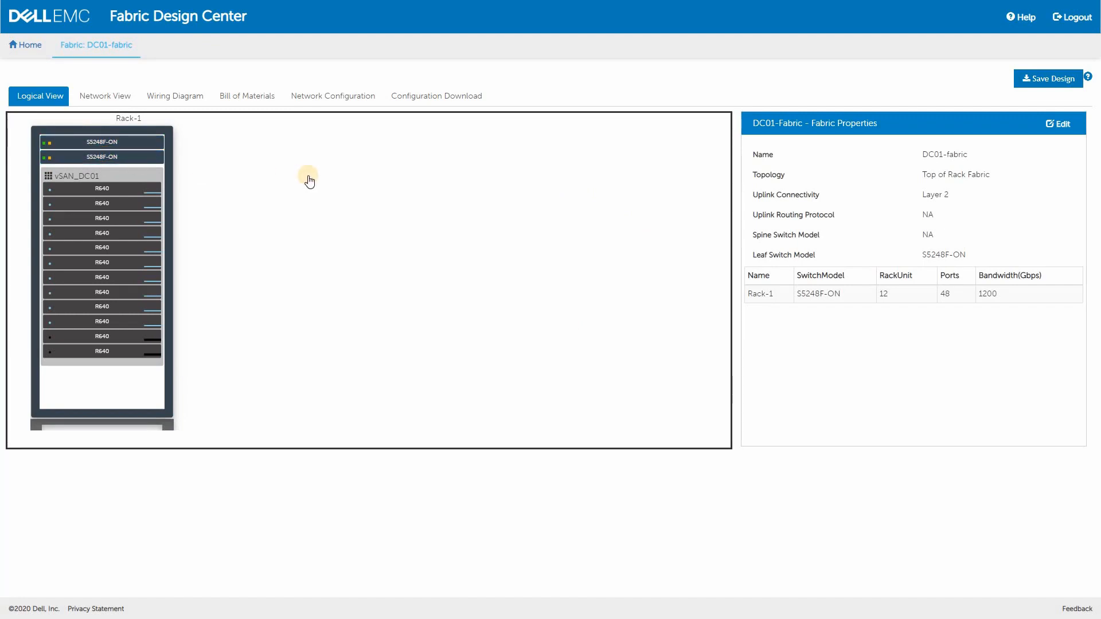
Enable DNS in the network configuration with primary DNS 1.1.1.1 and secondary DNS-1 8.8.8.8, and save it
left_click(348, 97)
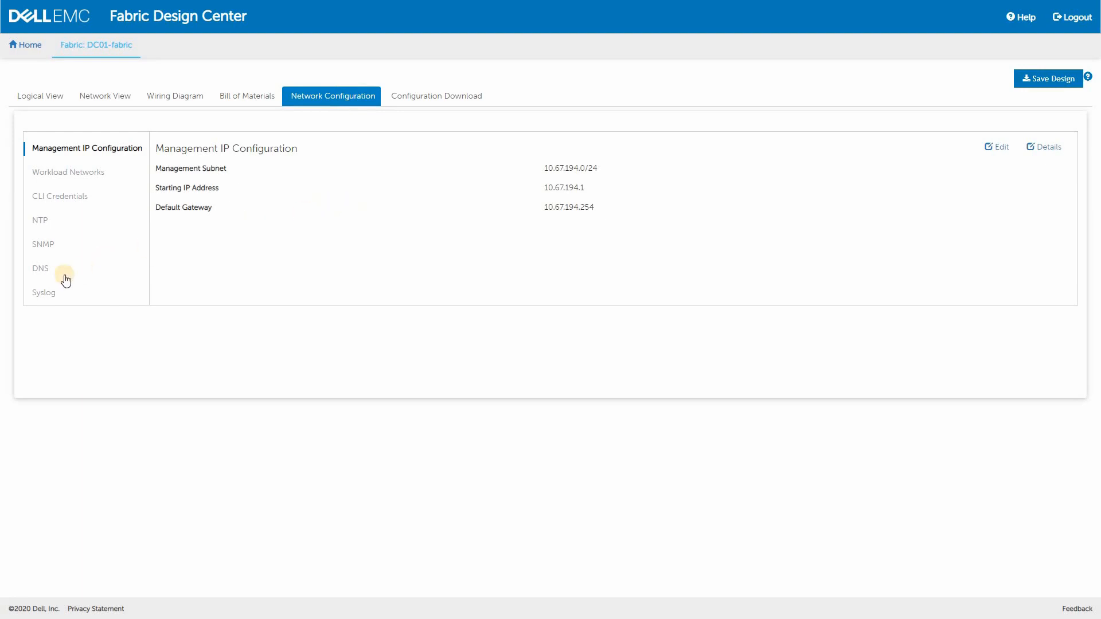
left_click(42, 268)
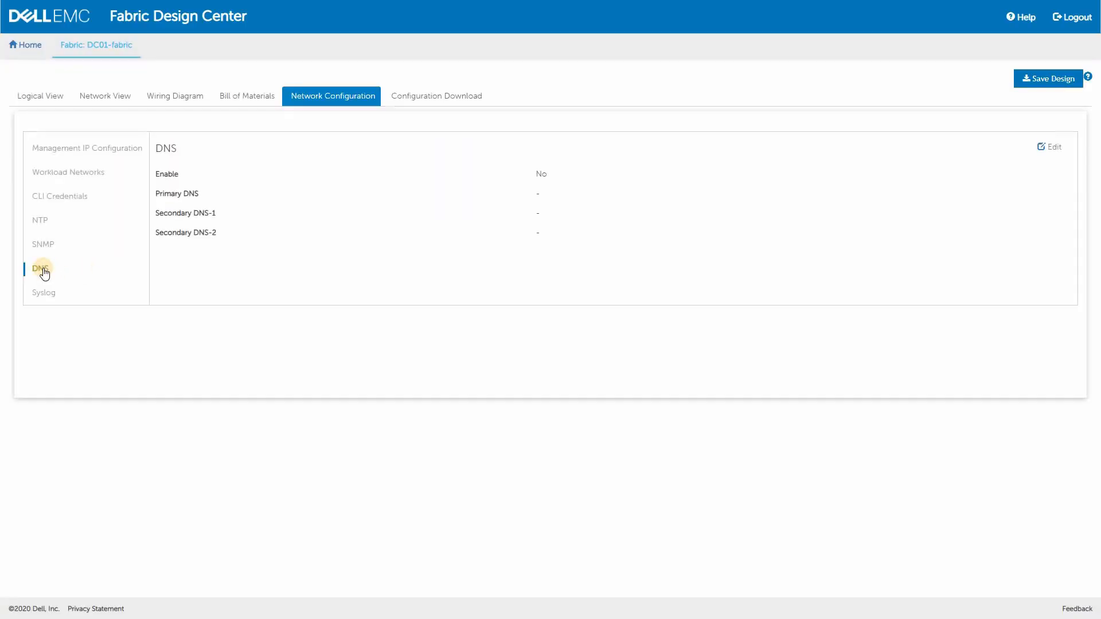
left_click(1054, 150)
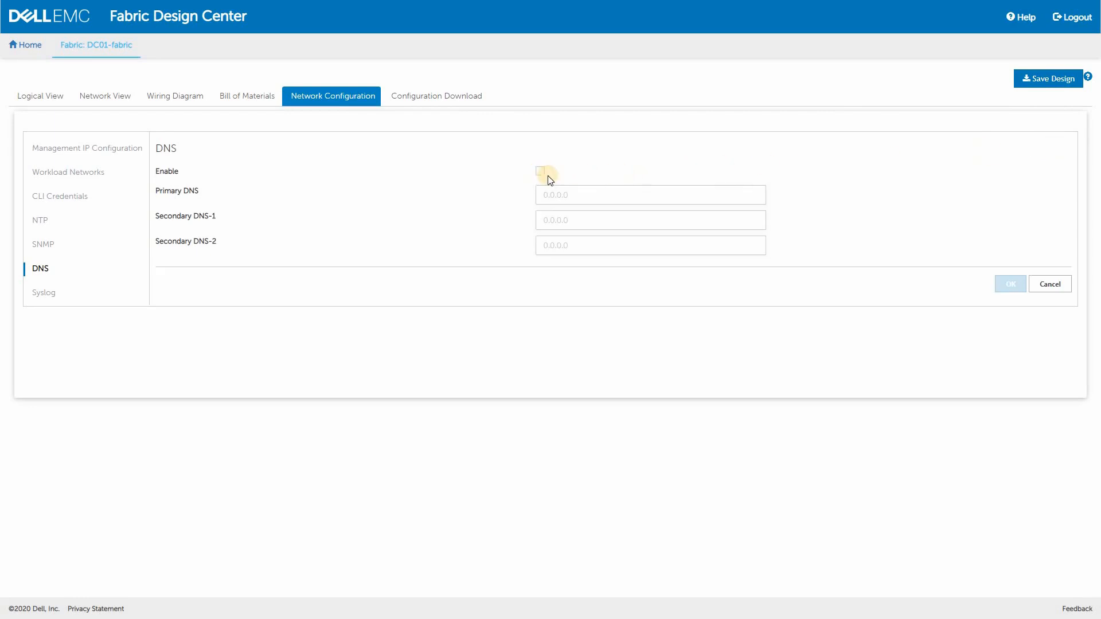
left_click(576, 193)
type("1.1.1.1")
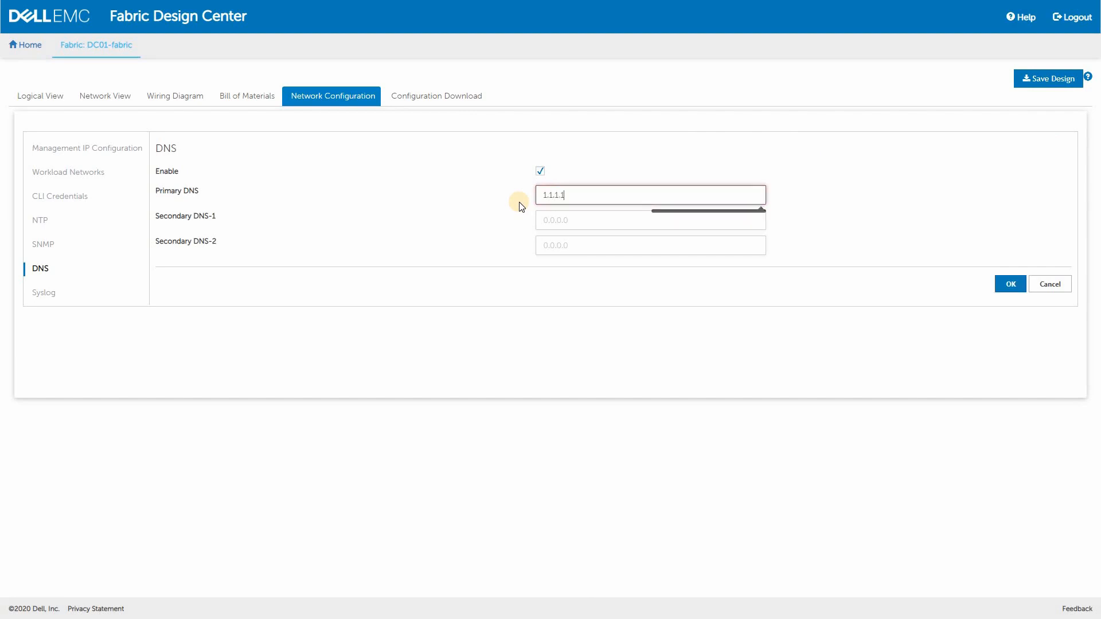
left_click(589, 222)
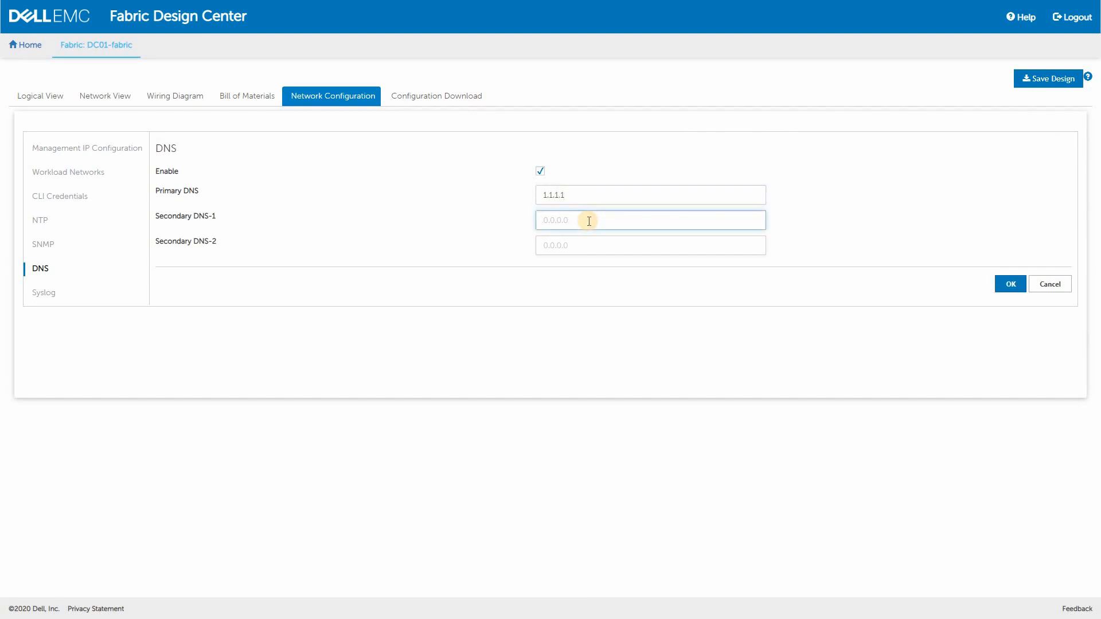
type("8.8.8.8")
left_click(1011, 284)
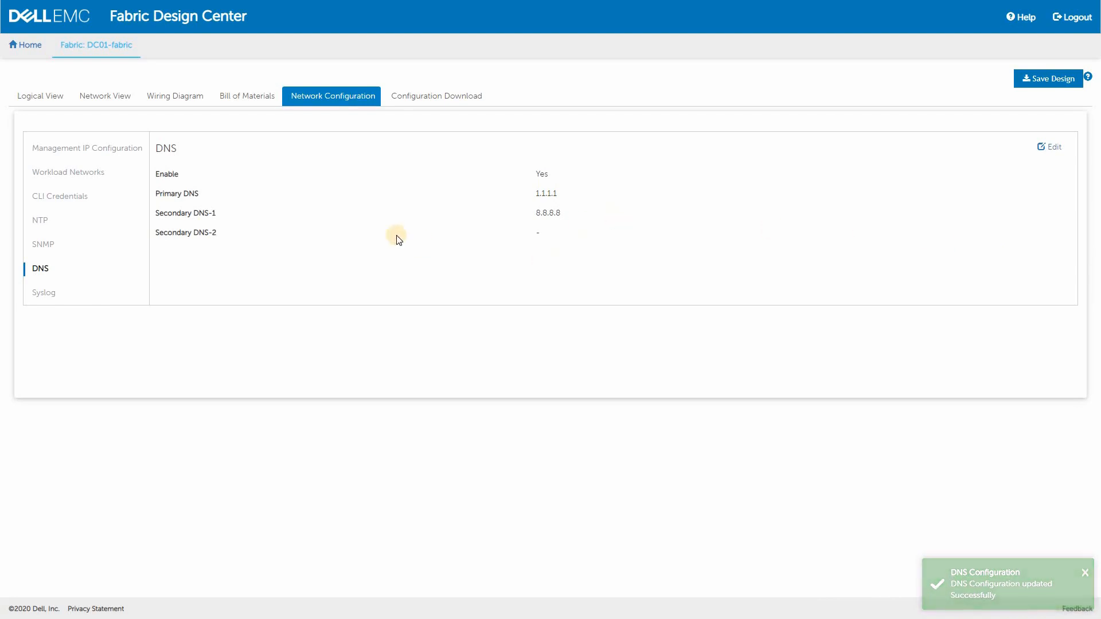
Set the configuration type of the downloadable switch configurations to Ansible Playbook
left_click(425, 101)
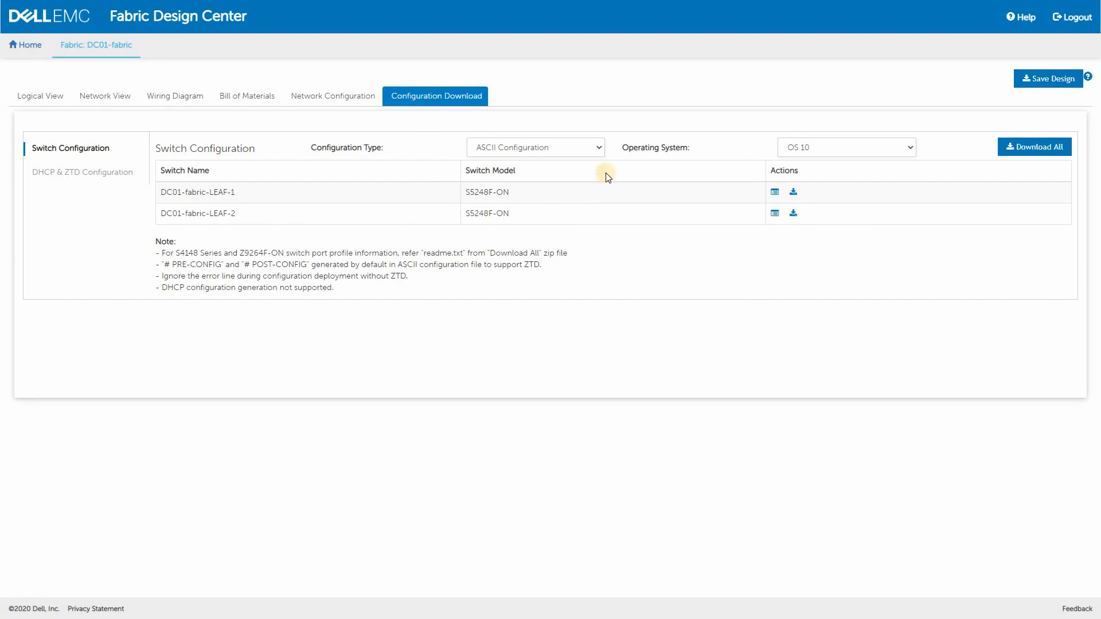
left_click(582, 149)
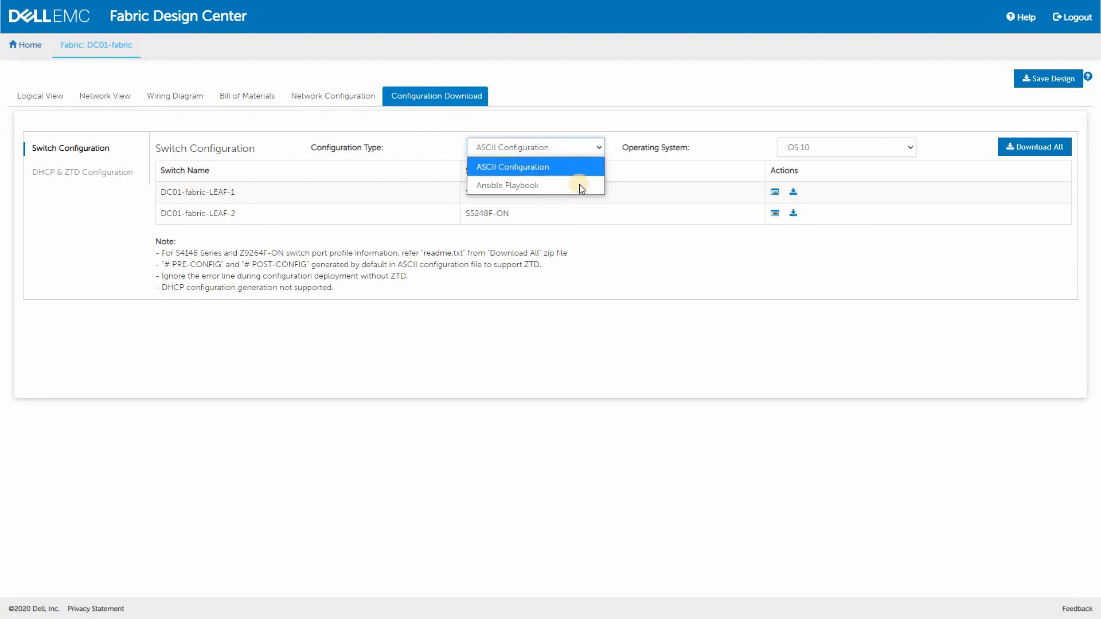
left_click(580, 186)
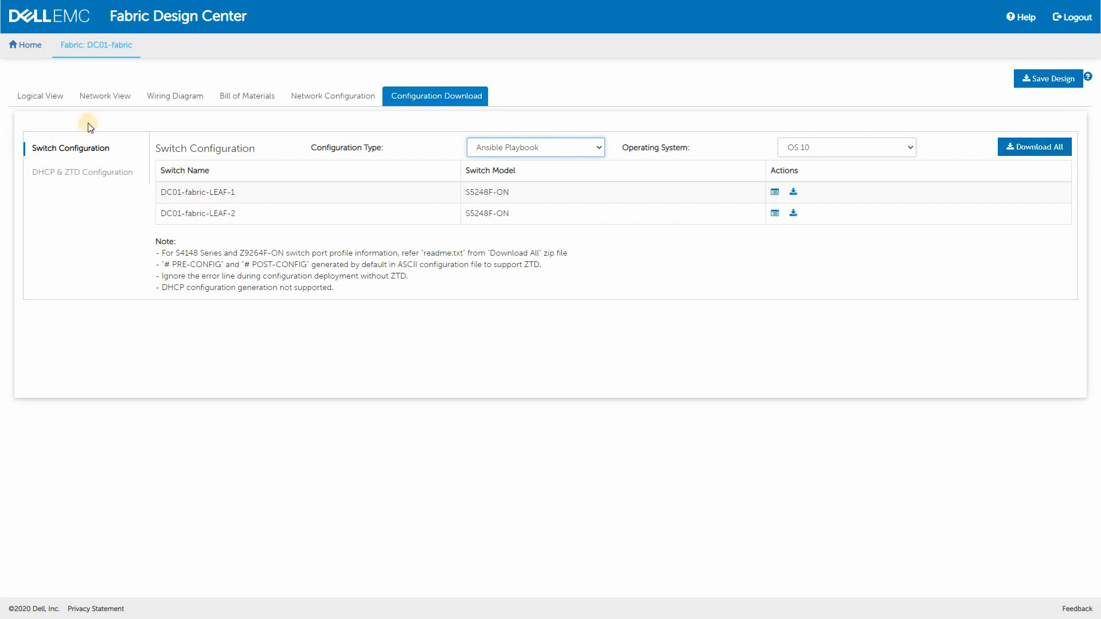
Review the properties of the fabric, the first leaf switch and the first R640 node in the logical view
left_click(43, 98)
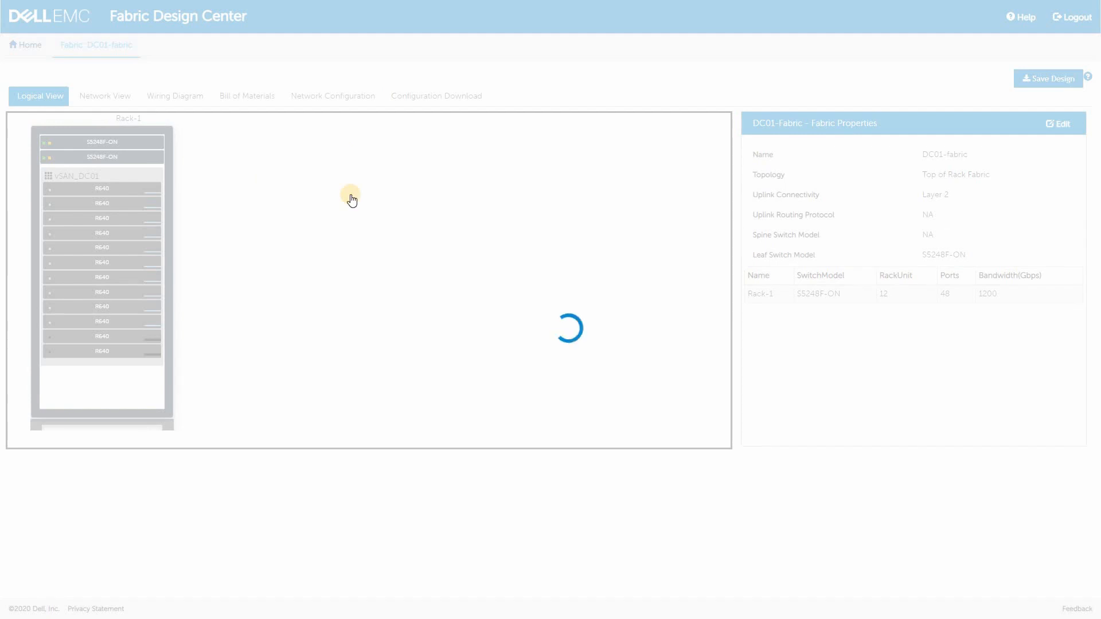
left_click(182, 187)
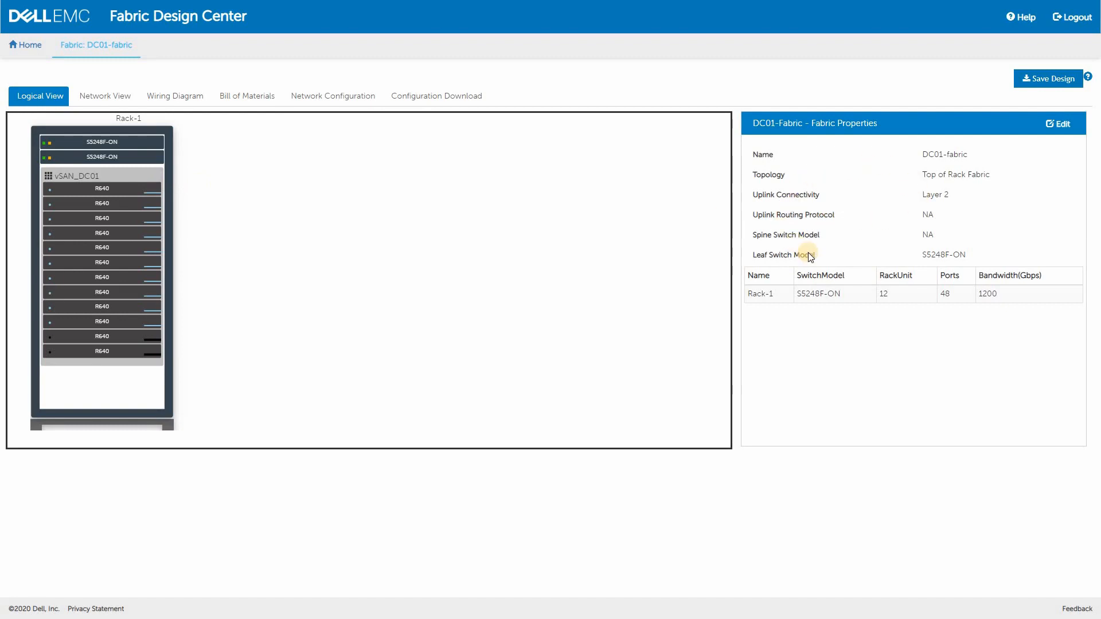
left_click(138, 147)
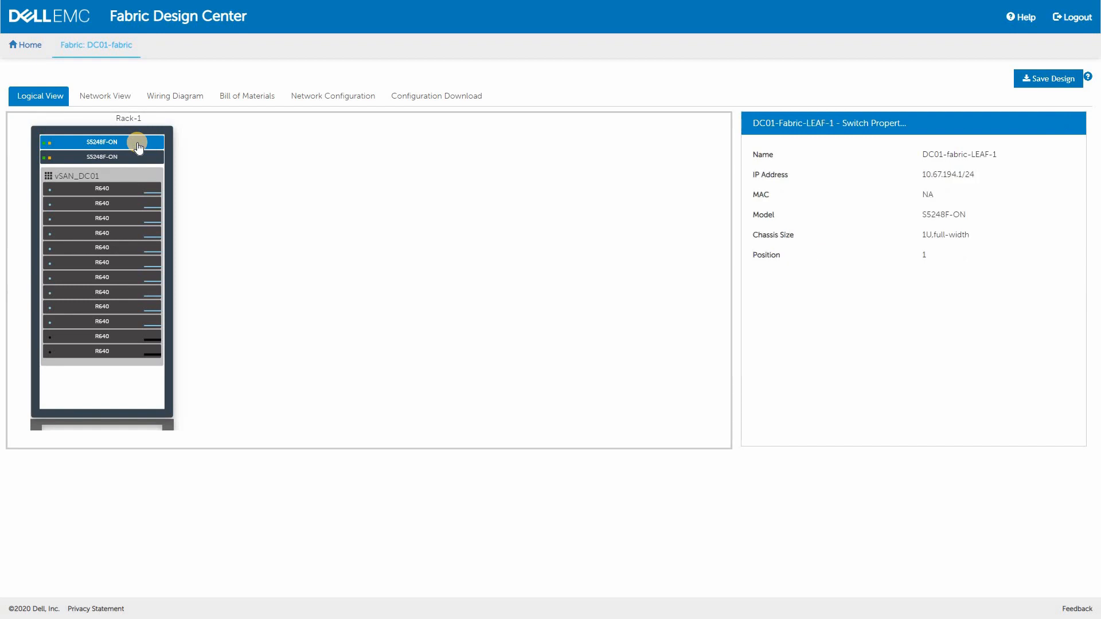
left_click(125, 191)
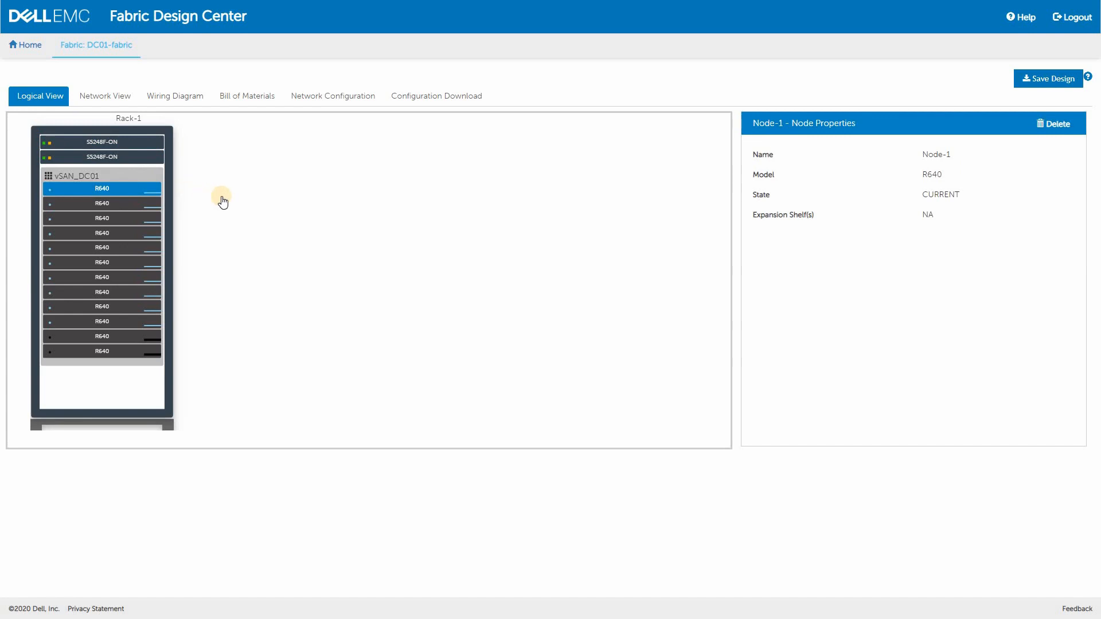
left_click(444, 213)
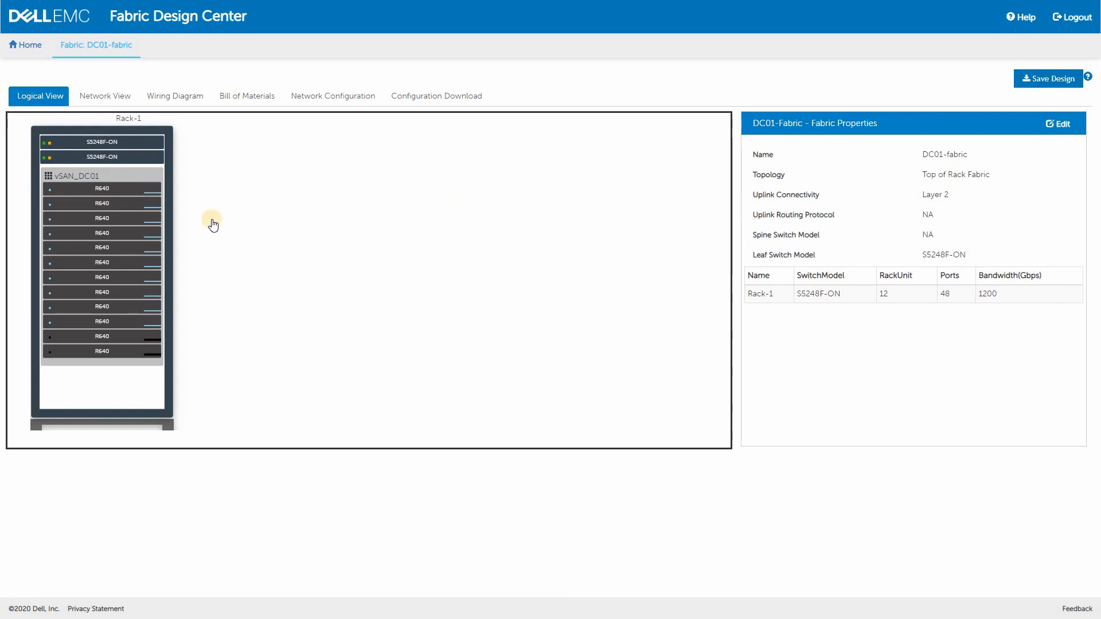
Start adding a VxRail workload to Rack-1 and name the cluster Mgmt_DC01
left_click(171, 190)
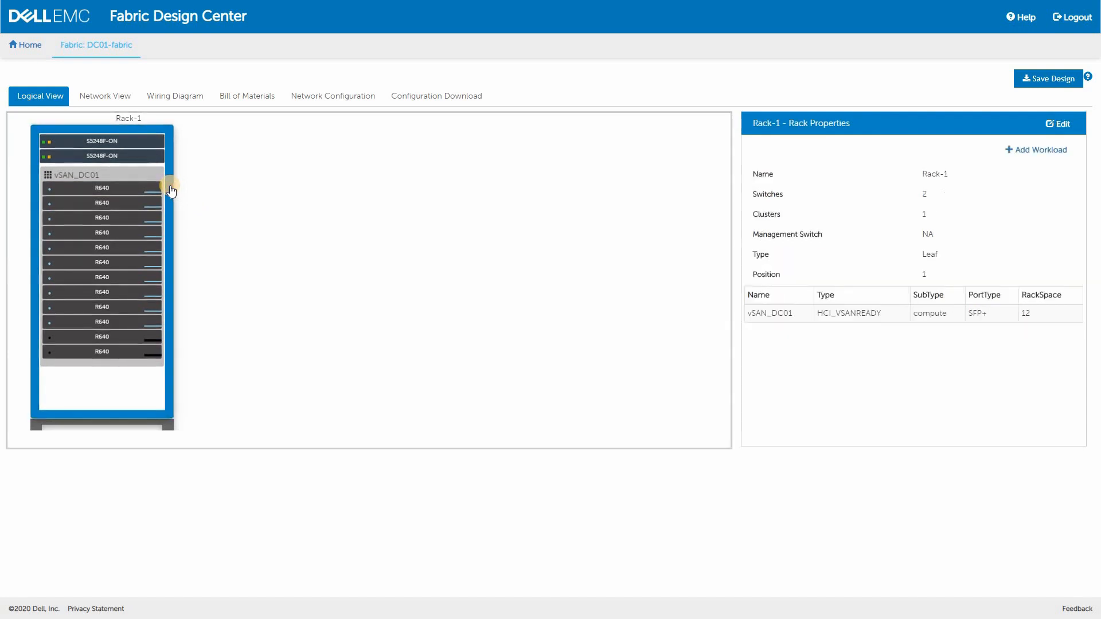
left_click(1039, 152)
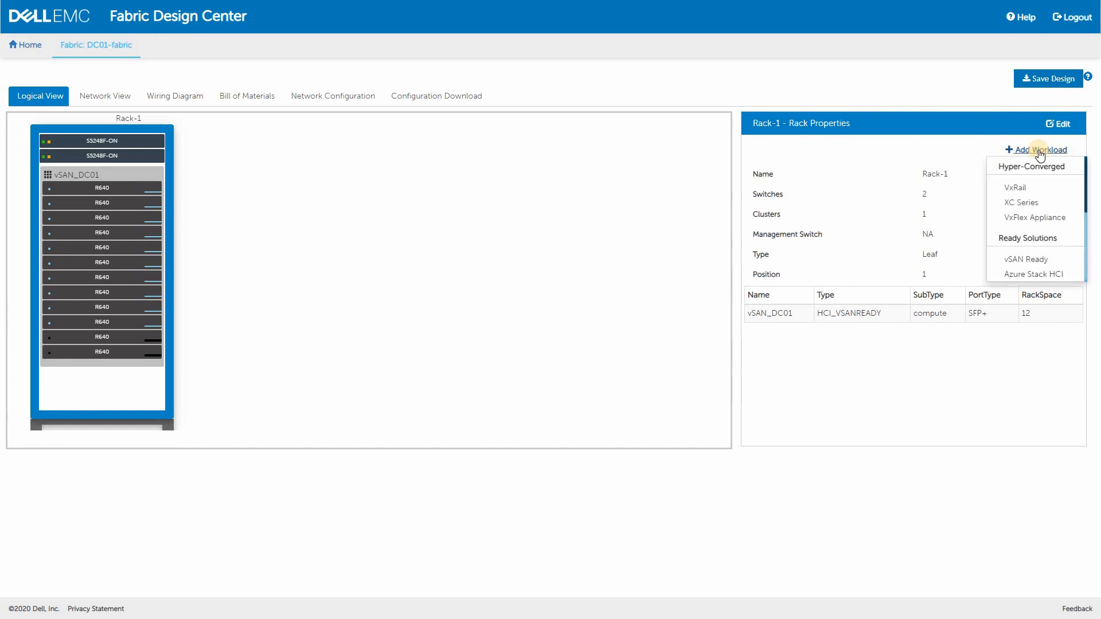
left_click(1026, 187)
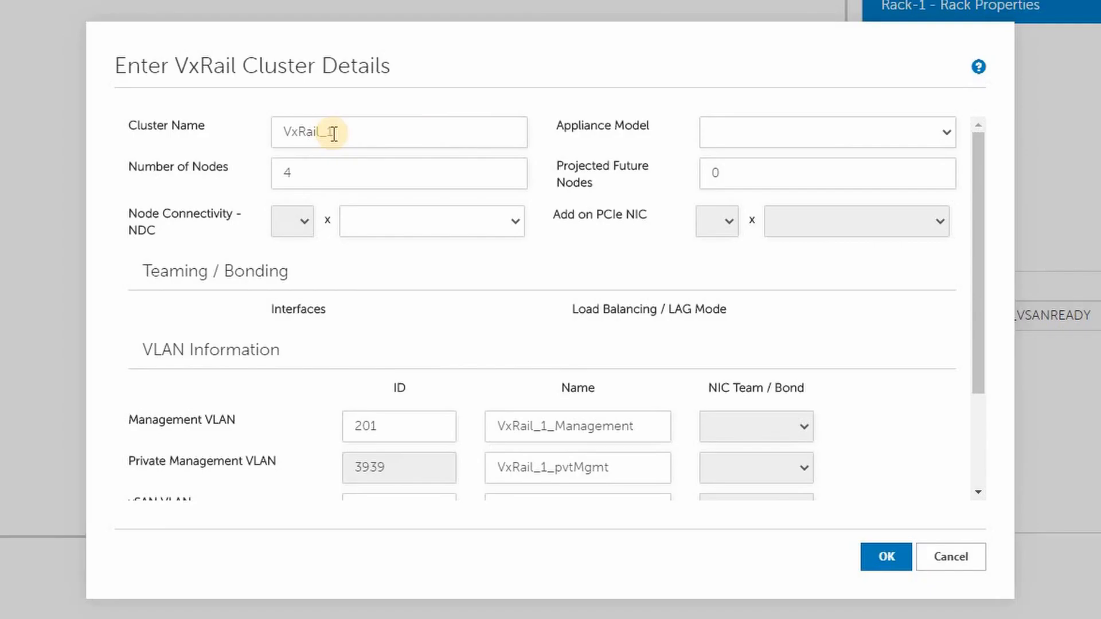
left_click_drag(356, 131, 187, 146)
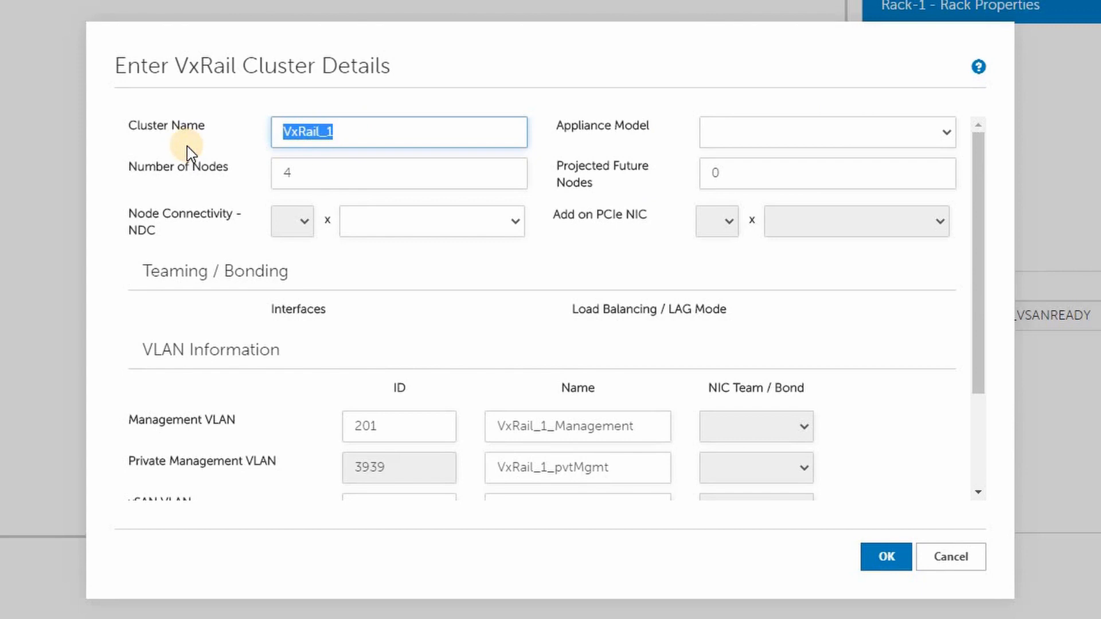
type("Mgmt_DC01")
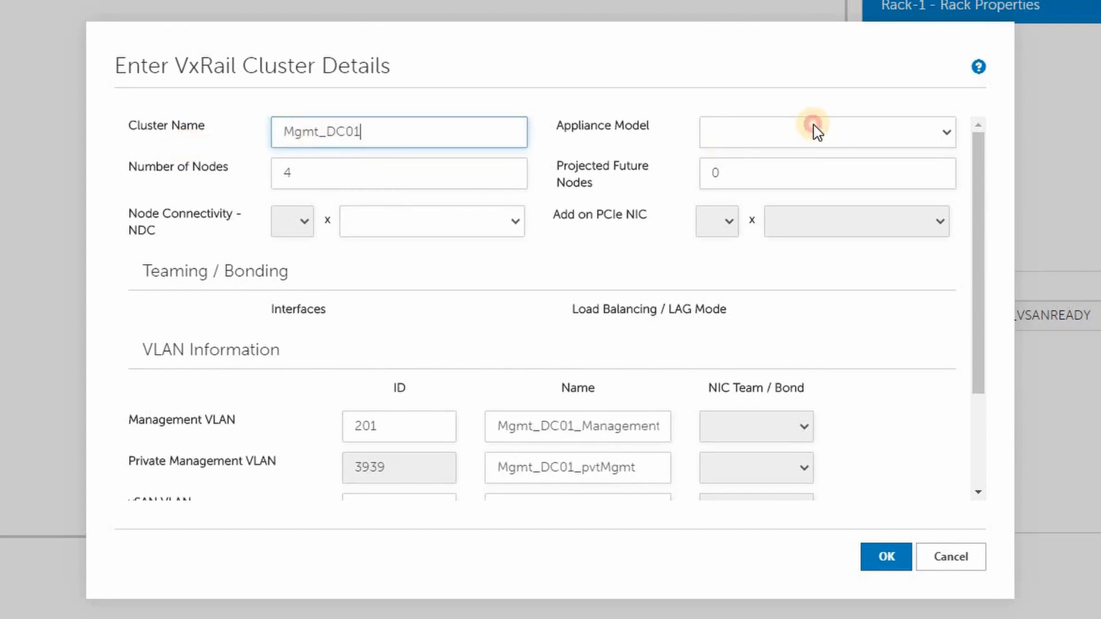
Set the VxRail cluster to the E Series appliance model with 3 nodes and 2 x 25G SFP28 node connectivity
left_click(814, 125)
left_click(764, 192)
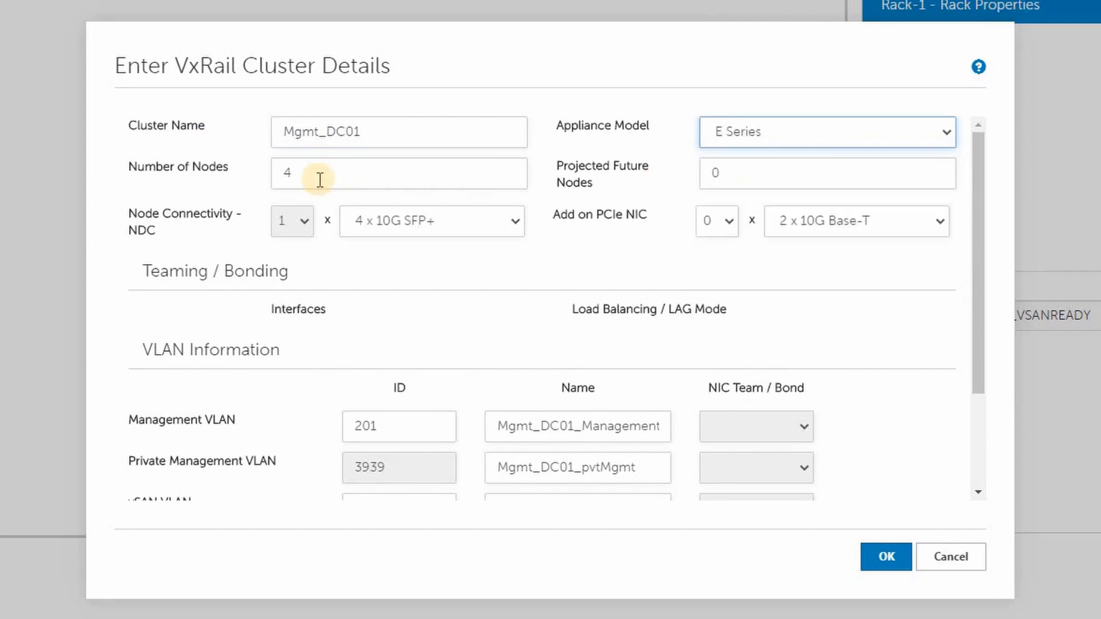
key("Tab")
type("3")
left_click(433, 228)
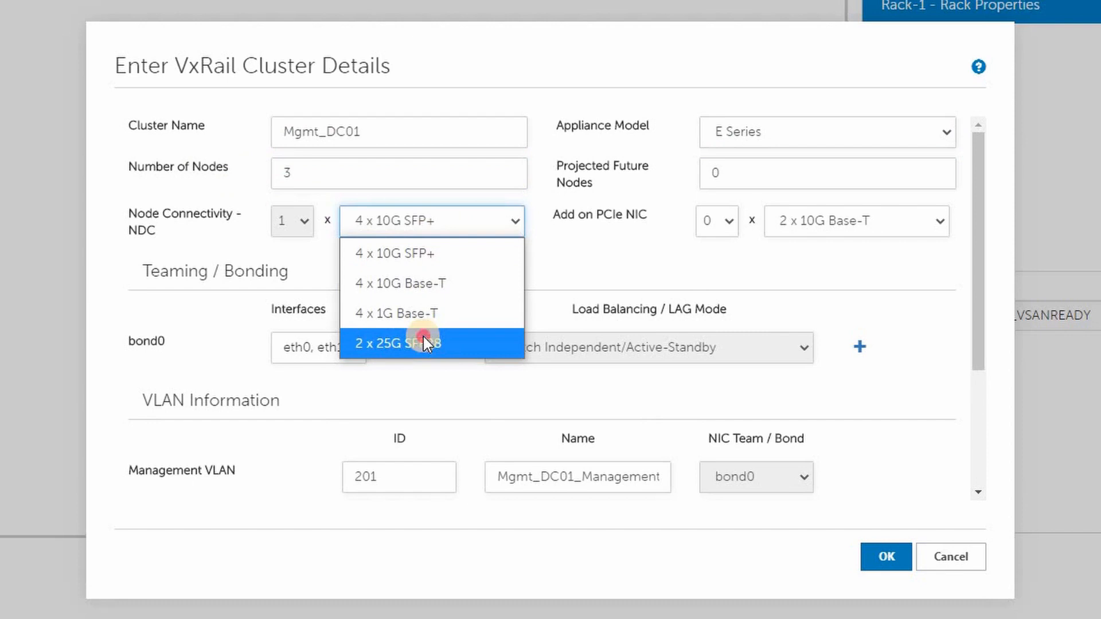
left_click(423, 341)
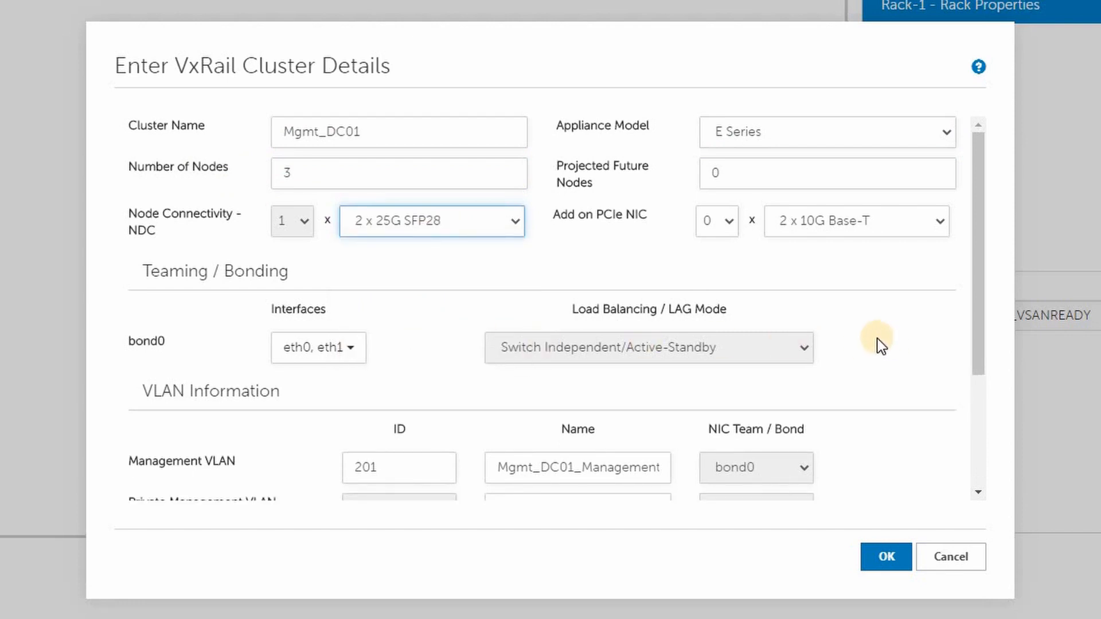
Include one VM network VLAN in the VxRail cluster and add the cluster to Rack-1
scroll(877, 344, "down", 3)
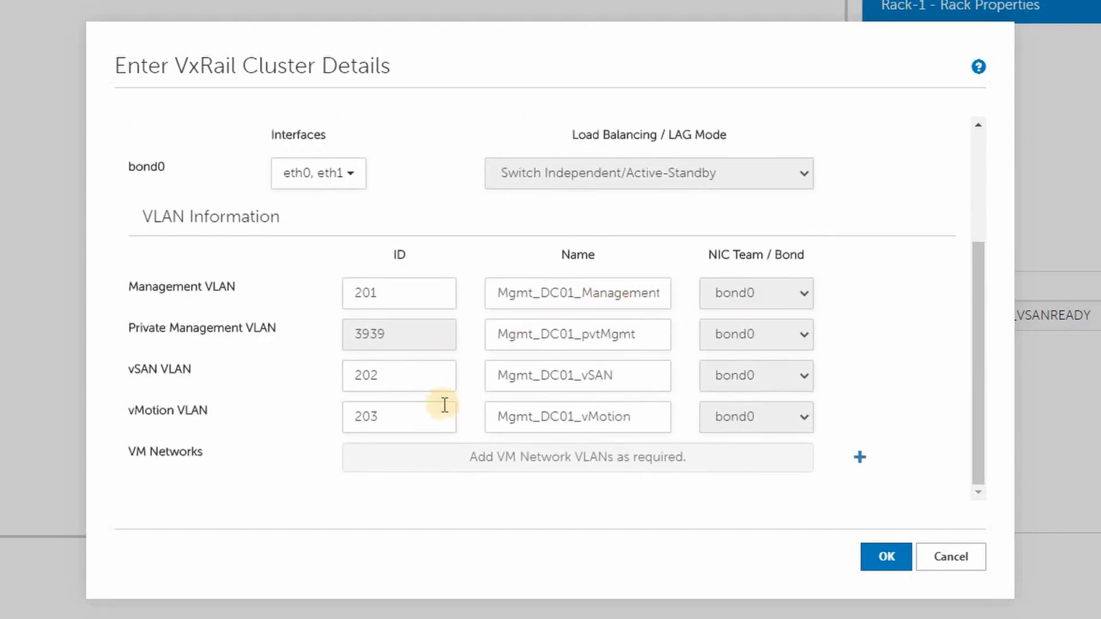
left_click(860, 459)
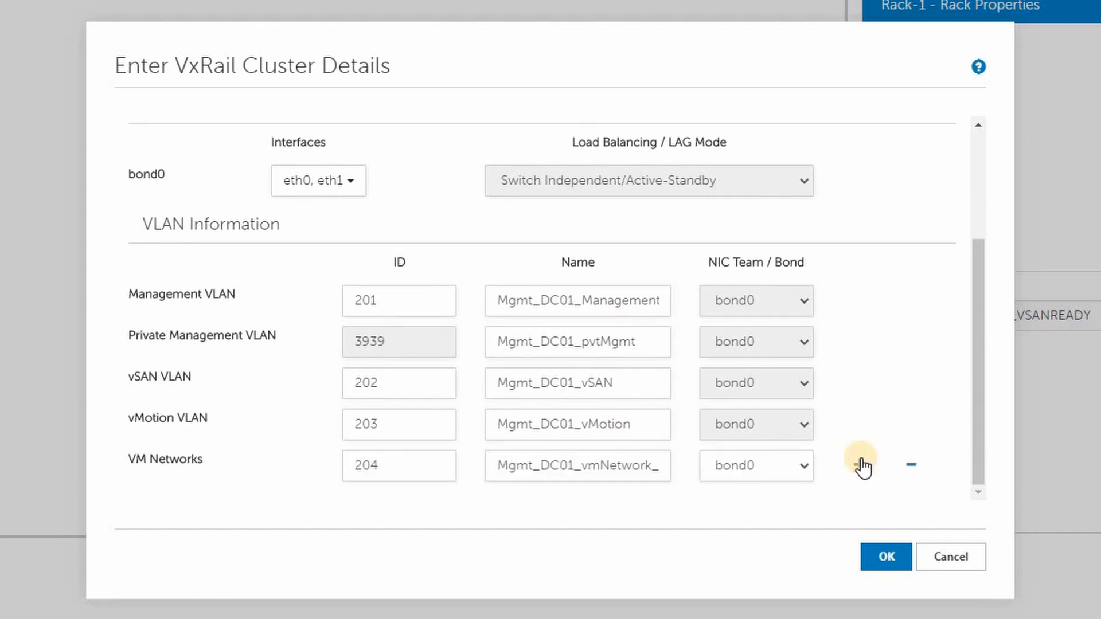
left_click(886, 559)
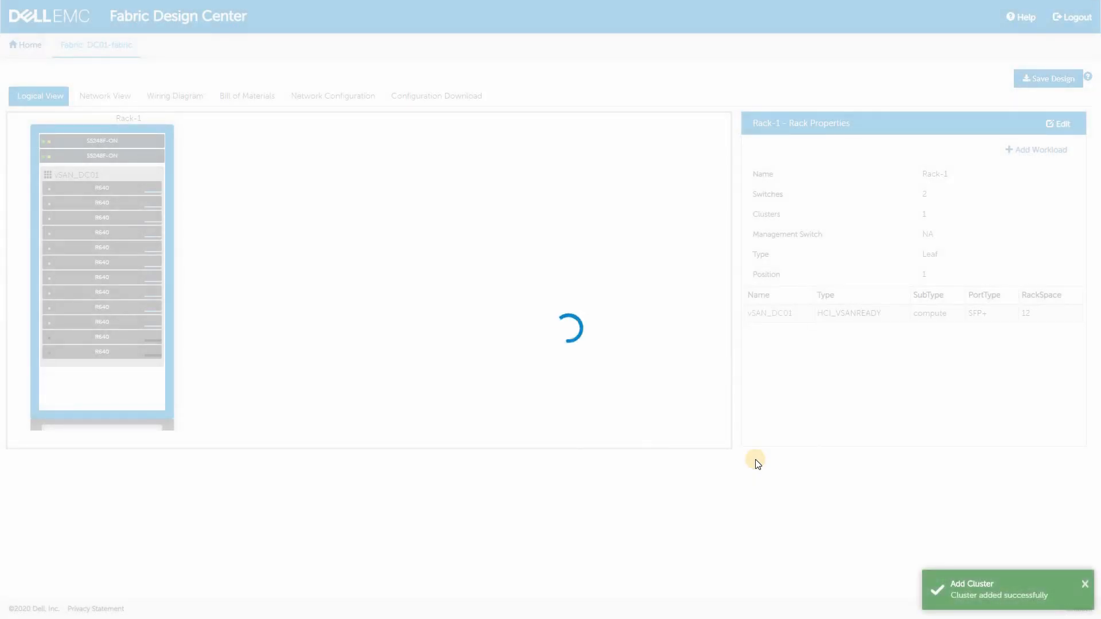
left_click(116, 321)
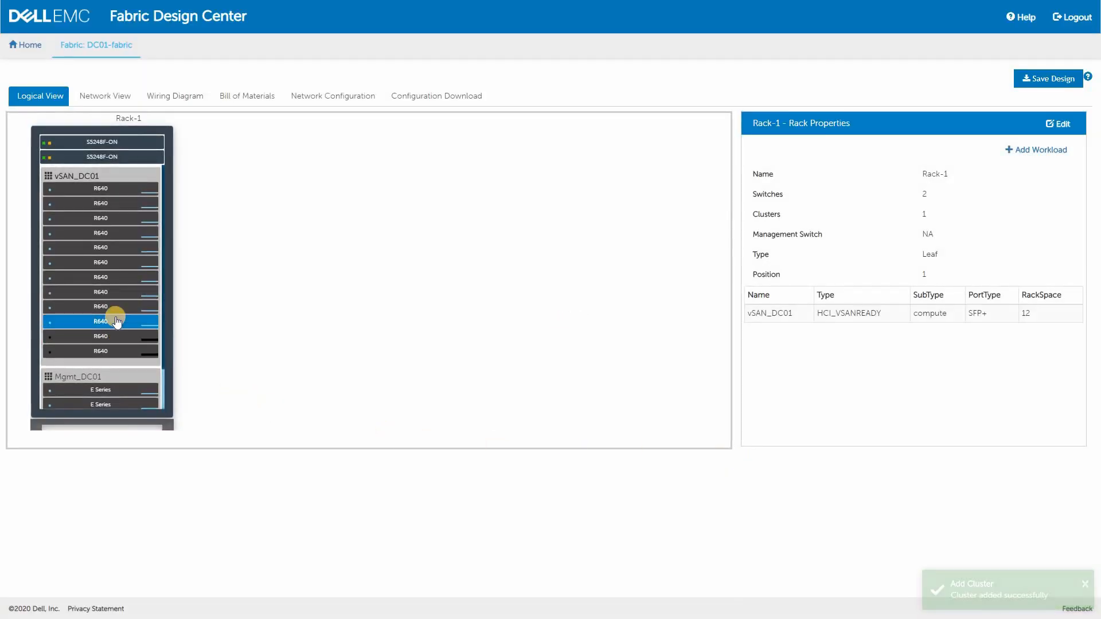
scroll(115, 321, "down", 1)
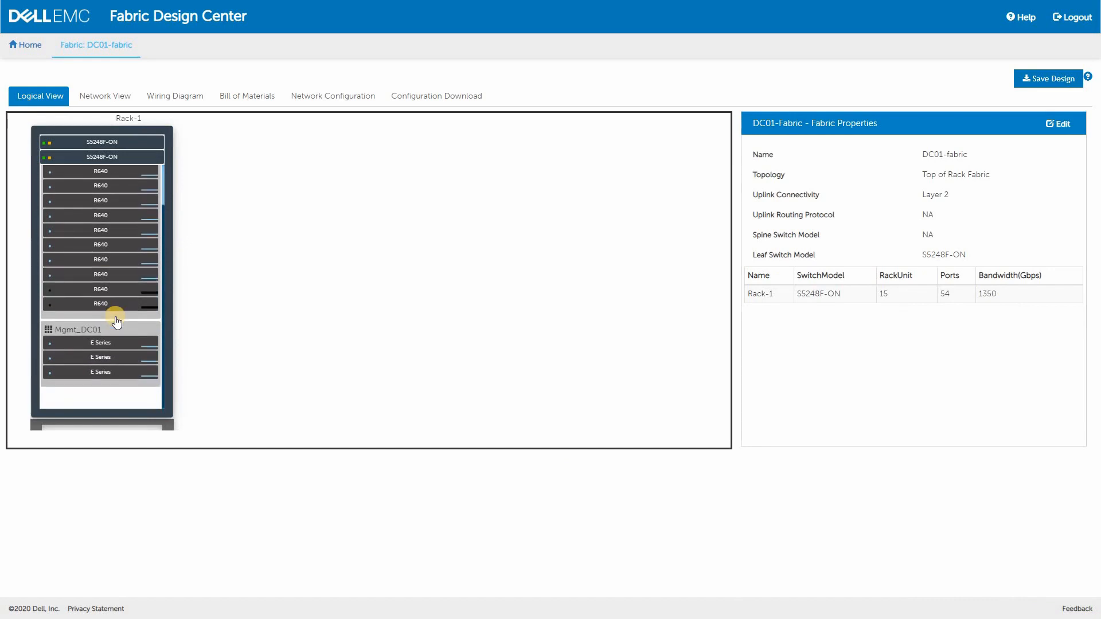
scroll(115, 321, "up", 1)
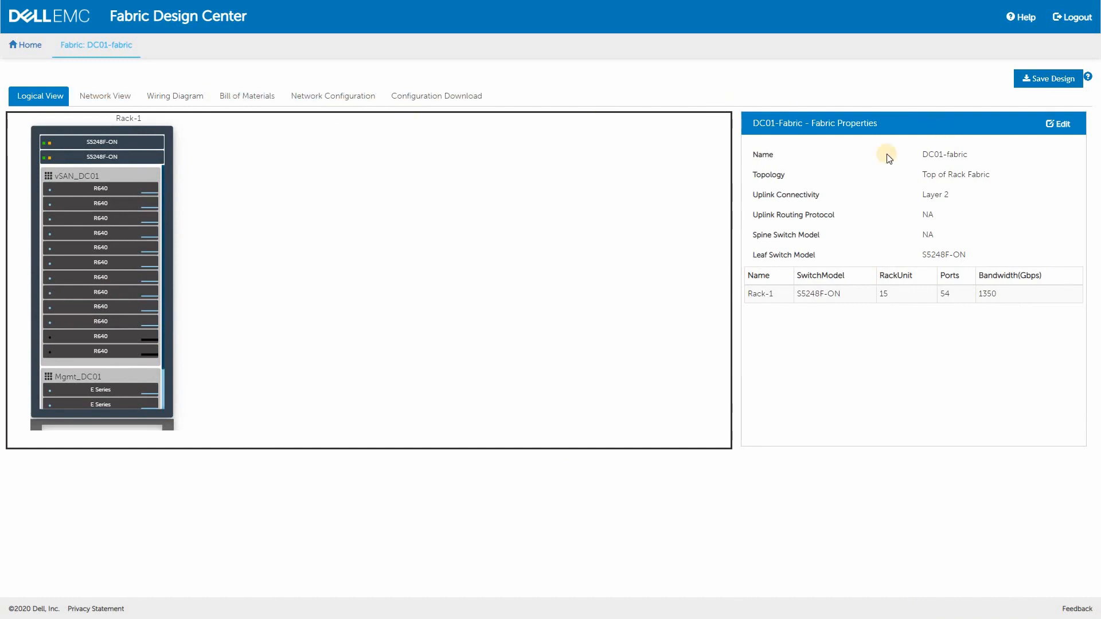
Start adding a PowerEdge Servers workload to Rack-1 and name the cluster Backup_DC01
left_click(171, 264)
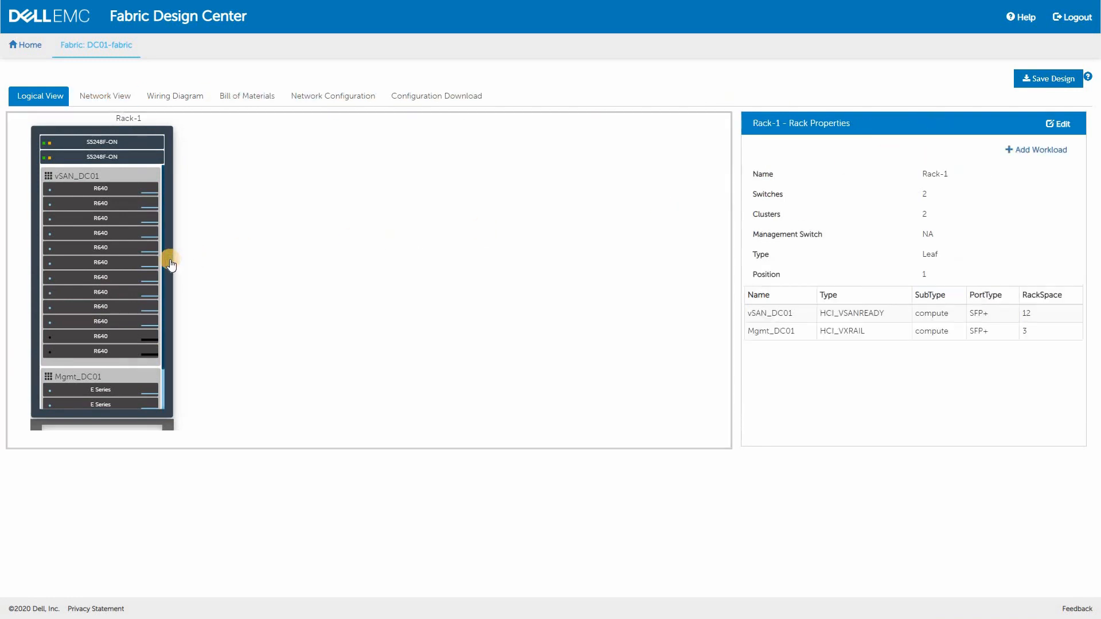
left_click(1034, 151)
scroll(1042, 221, "down", 1)
scroll(1043, 223, "down", 3)
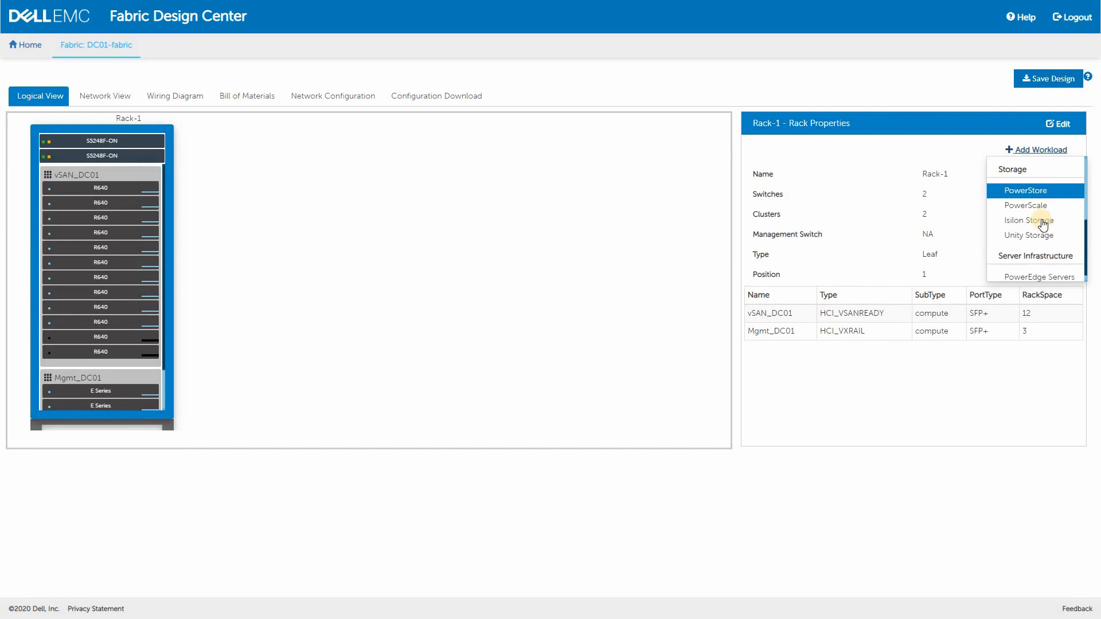
left_click(1034, 264)
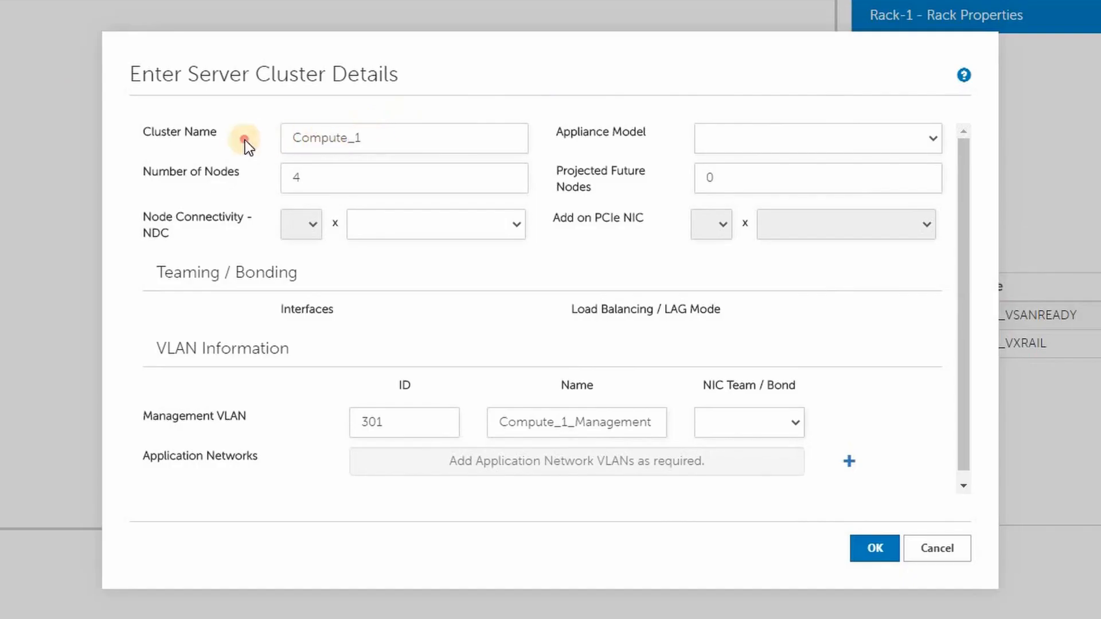
left_click(354, 202)
type("Bac")
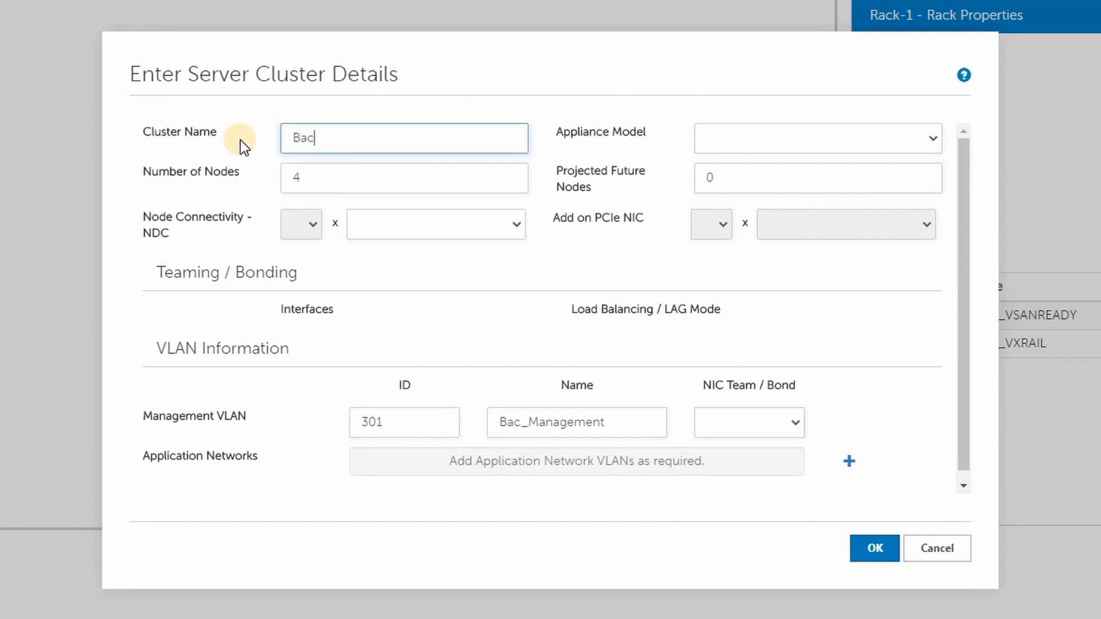
type("kup_DC01")
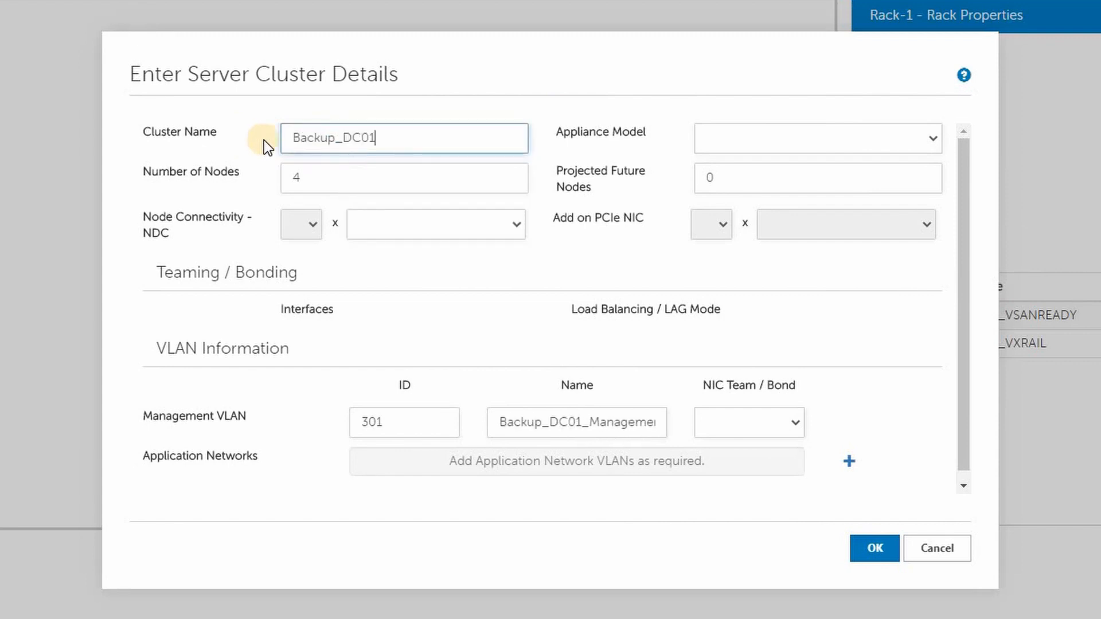
Set the server cluster to the R740xd model with 1 node and 2 x 25G SFP28 connectivity, and add it to the rack
left_click(773, 133)
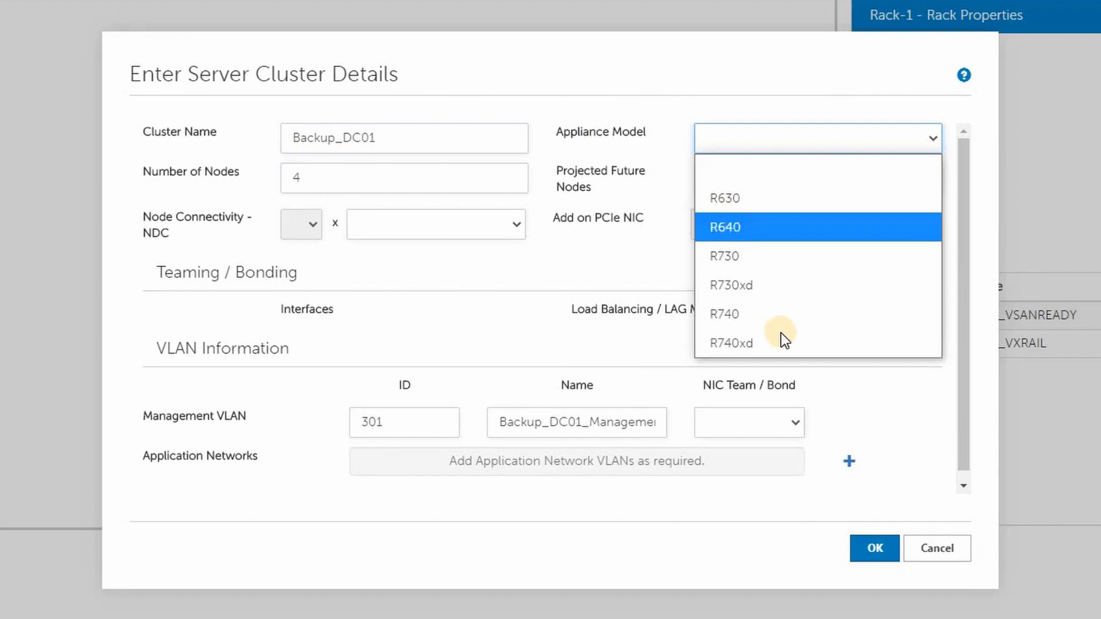
left_click(779, 340)
left_click_drag(313, 177, 240, 178)
type("1")
left_click(454, 225)
left_click(452, 310)
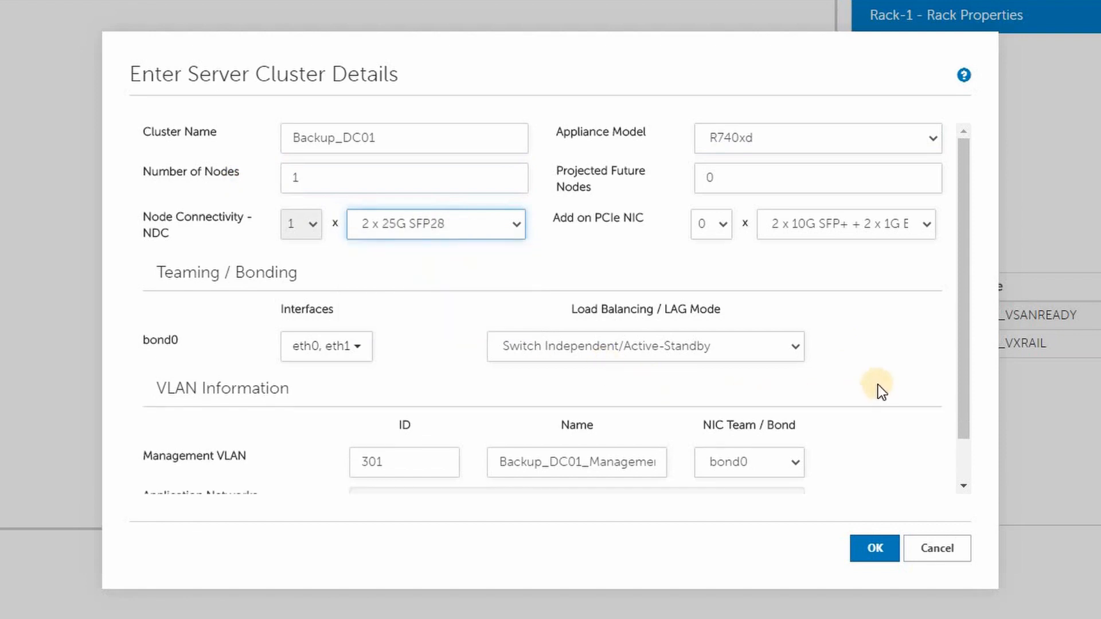
scroll(852, 377, "down", 1)
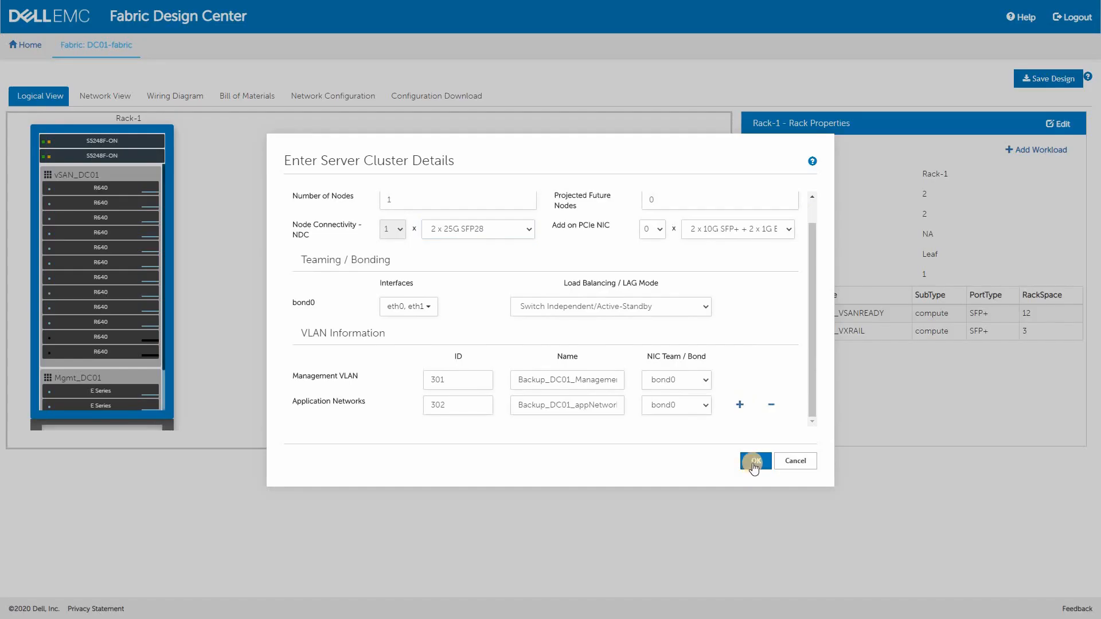
left_click(754, 466)
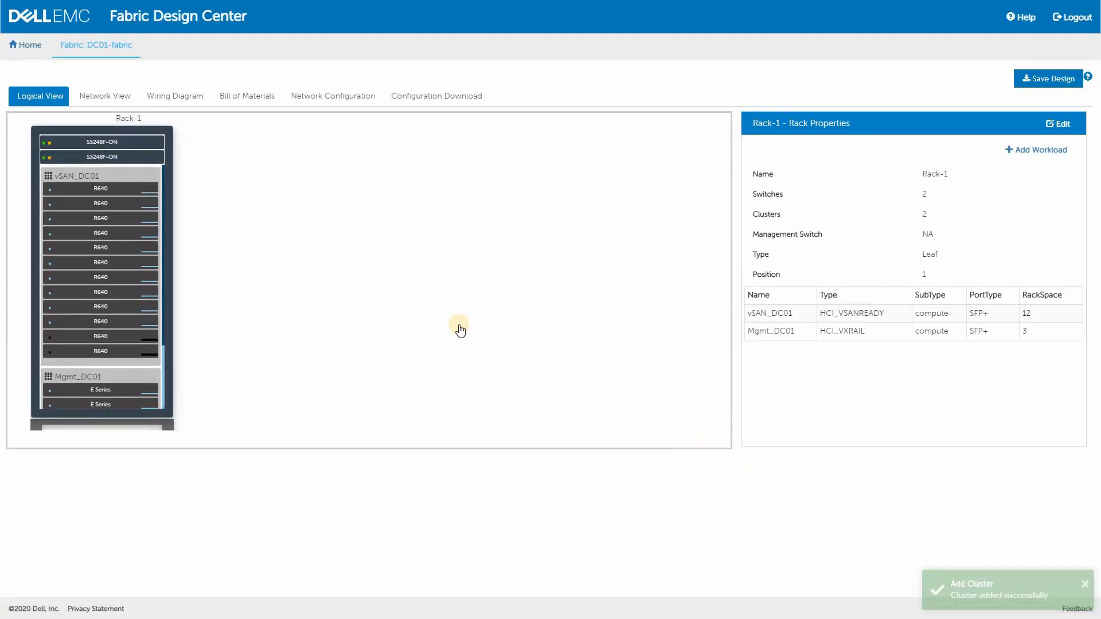
Review the fabric properties and the appliance cable and server quantities in the bill of materials
left_click(300, 325)
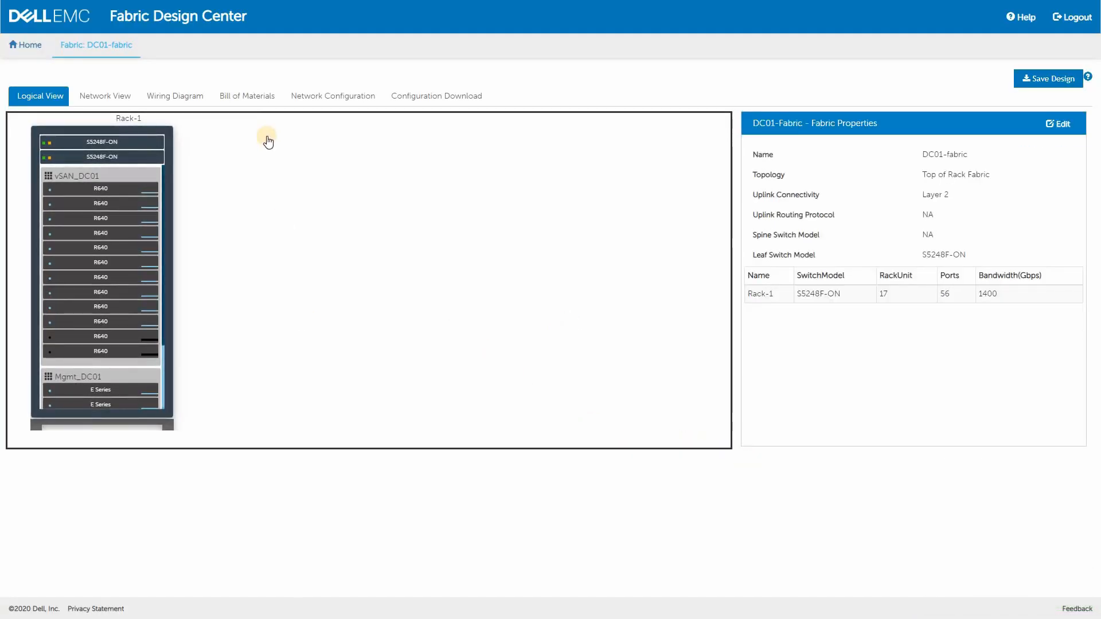
left_click(255, 96)
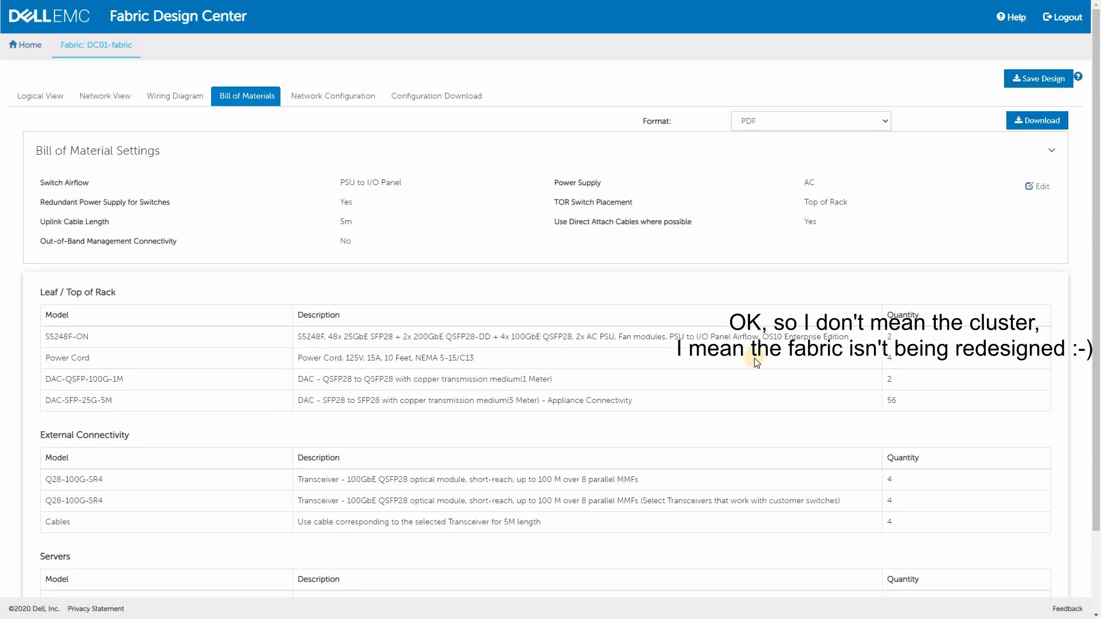
scroll(754, 358, "down", 1)
scroll(755, 358, "down", 1)
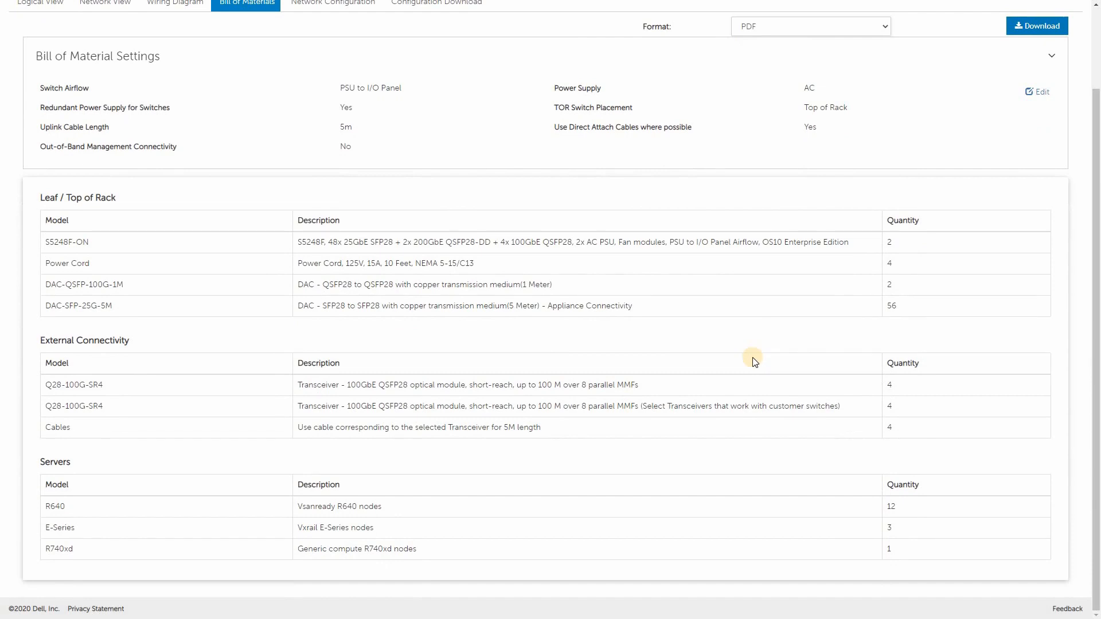
double_click(892, 306)
left_click(906, 511)
left_click_drag(890, 509, 904, 547)
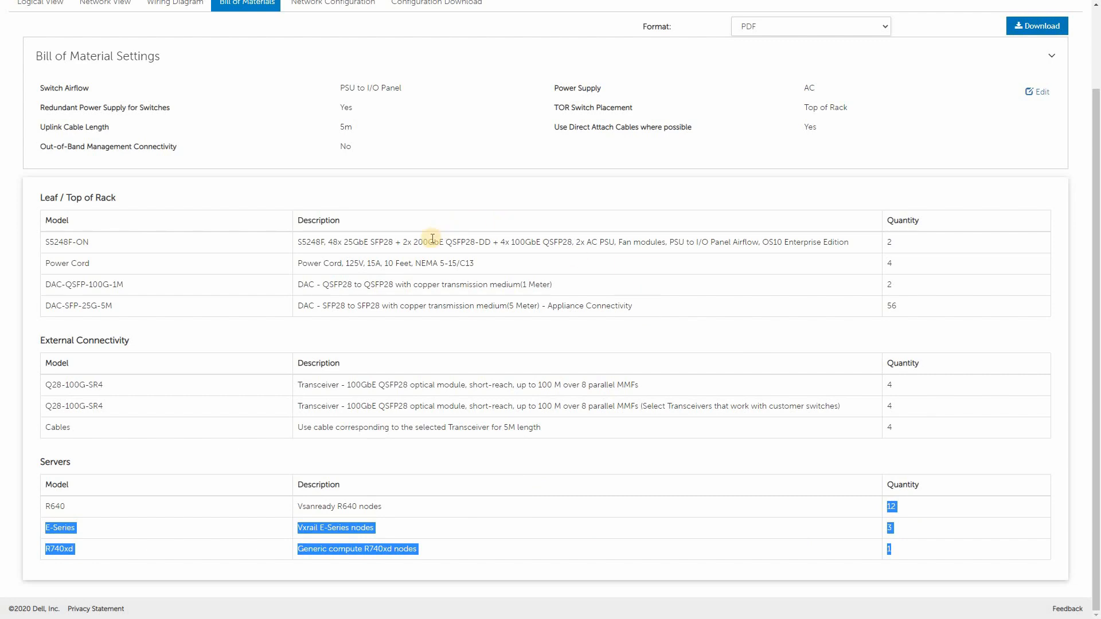
Save the DC01-fabric design
scroll(432, 239, "up", 2)
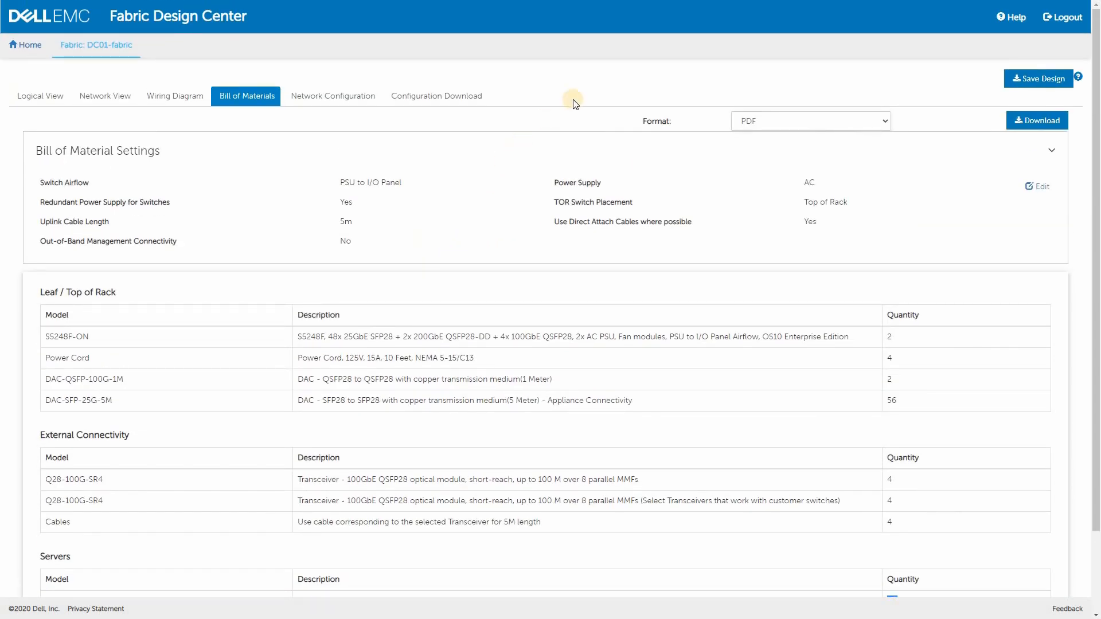
left_click(1045, 80)
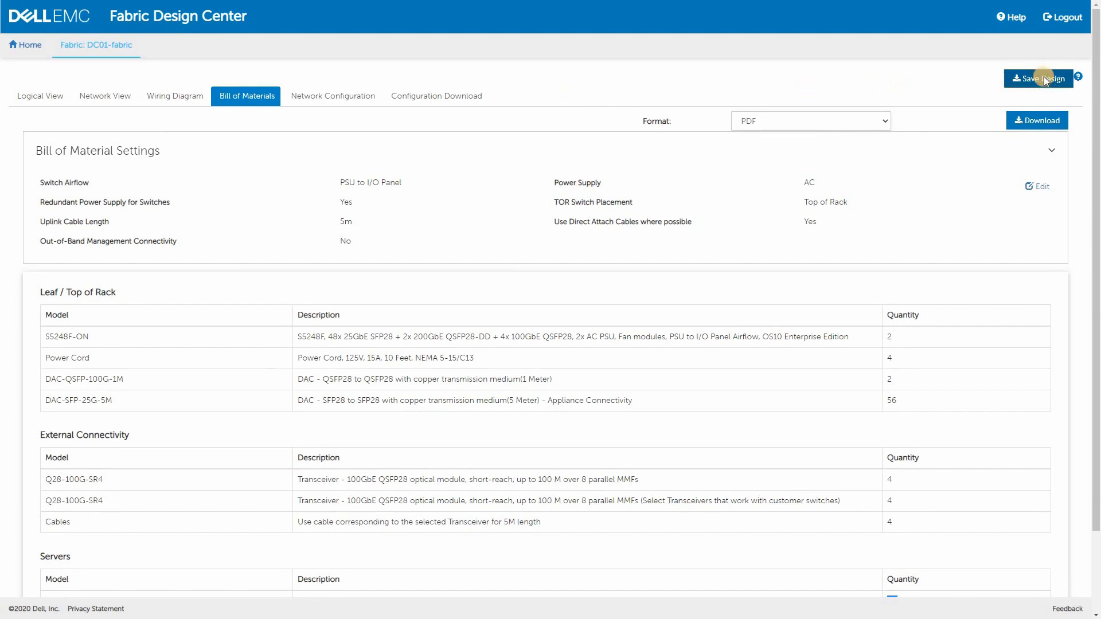